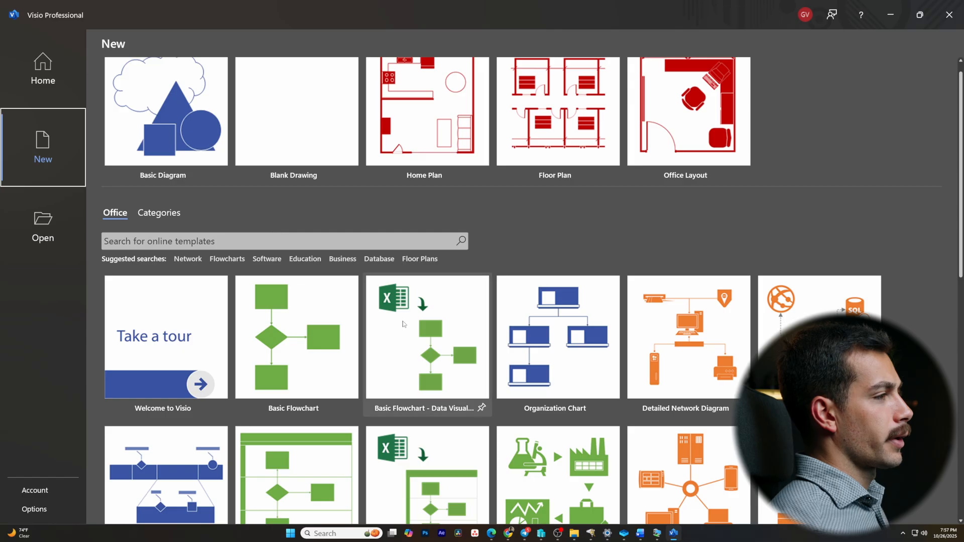
Create a new drawing from the Basic Network Diagram template in US Units.
scroll(397, 321, down, 1)
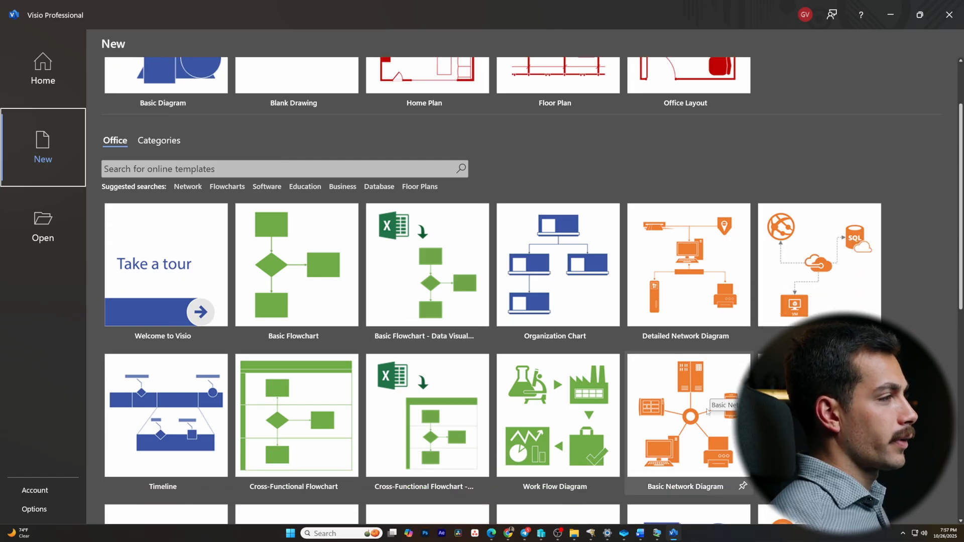
click(677, 409)
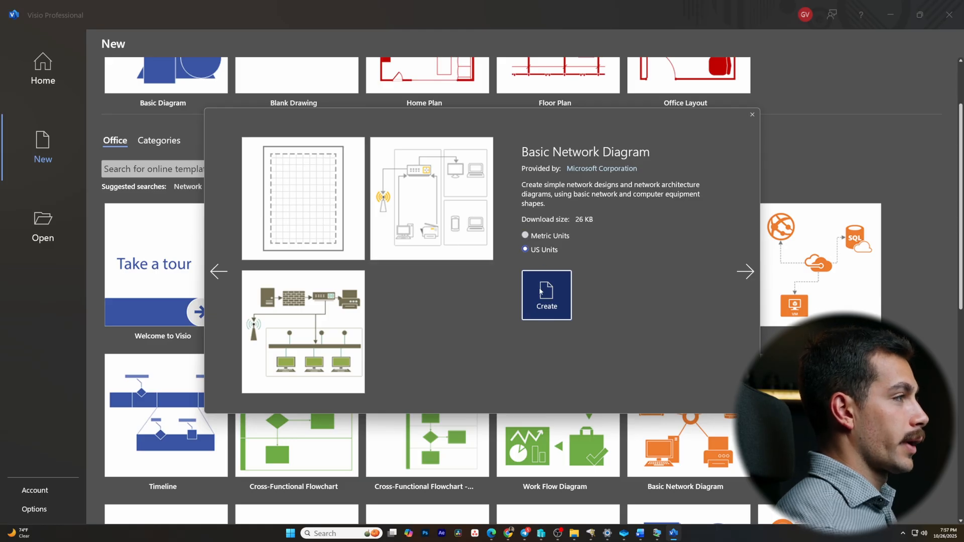
click(550, 304)
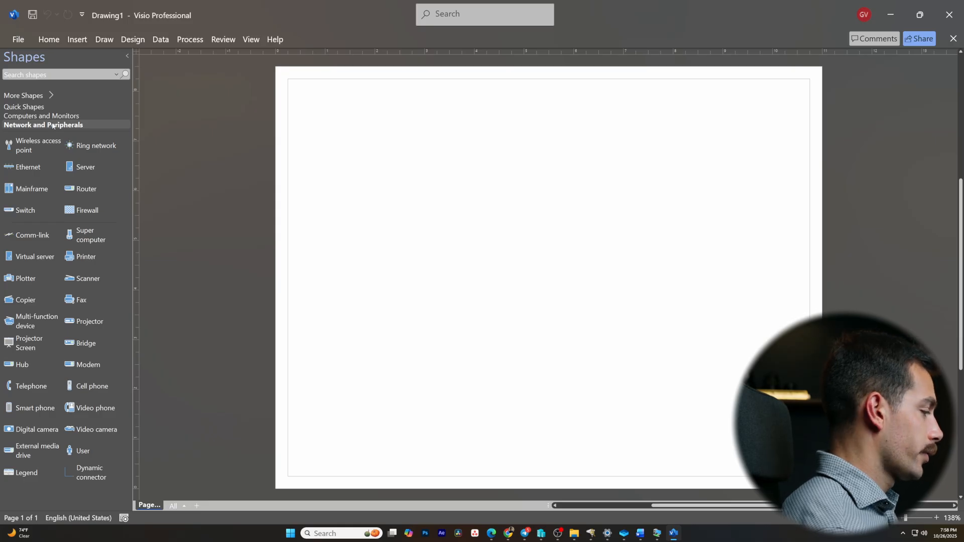
Turn on AutoConnect in the drawing's visual aids.
click(256, 42)
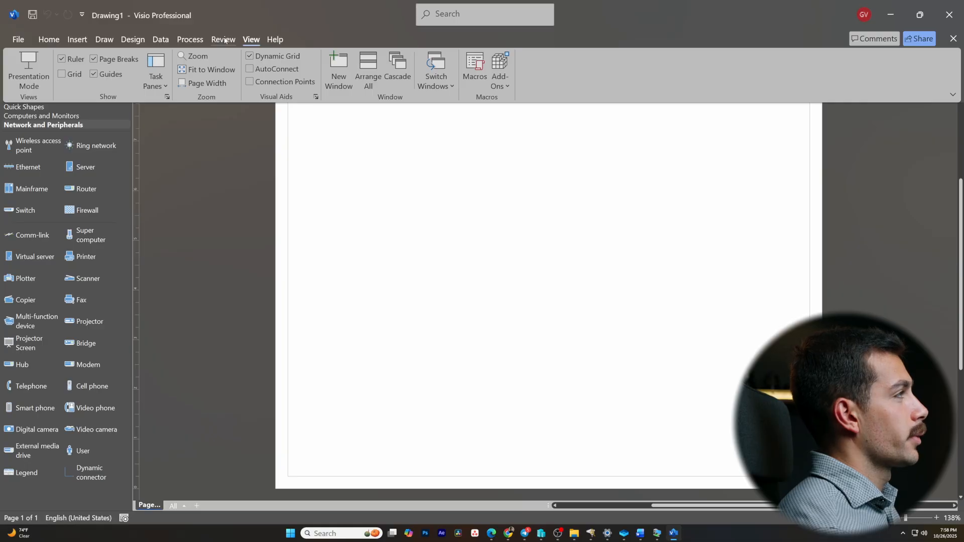
click(250, 68)
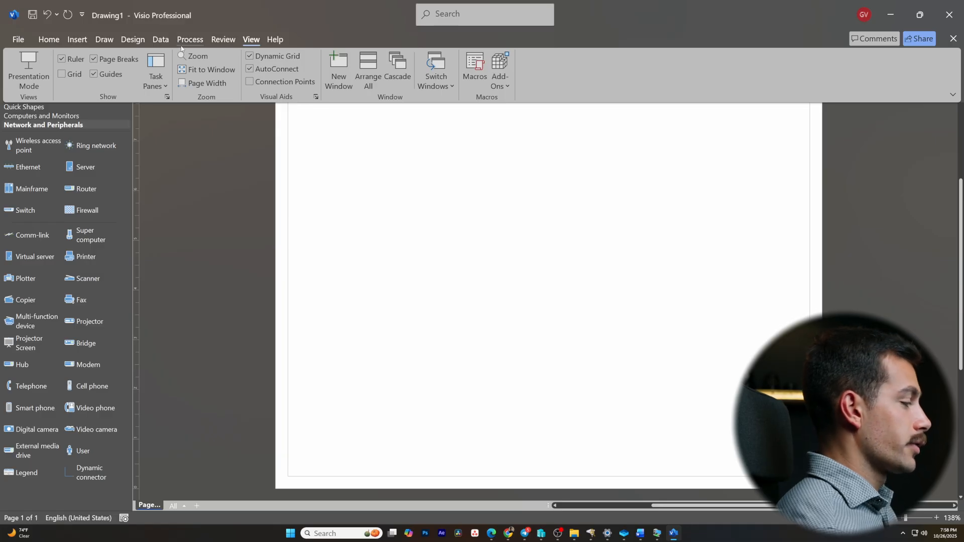
click(204, 254)
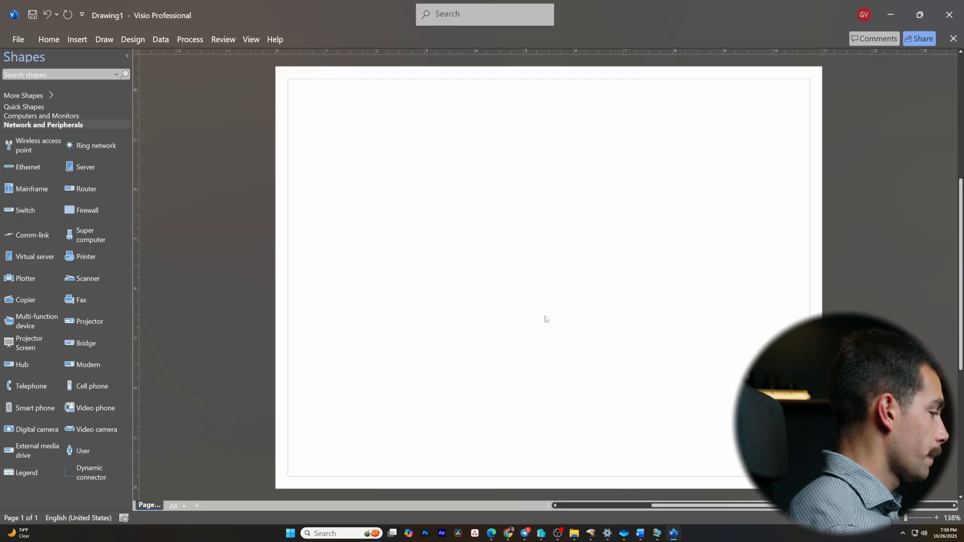
Add the Basic Shapes stencil from the General category to the available shapes and look through it.
click(26, 107)
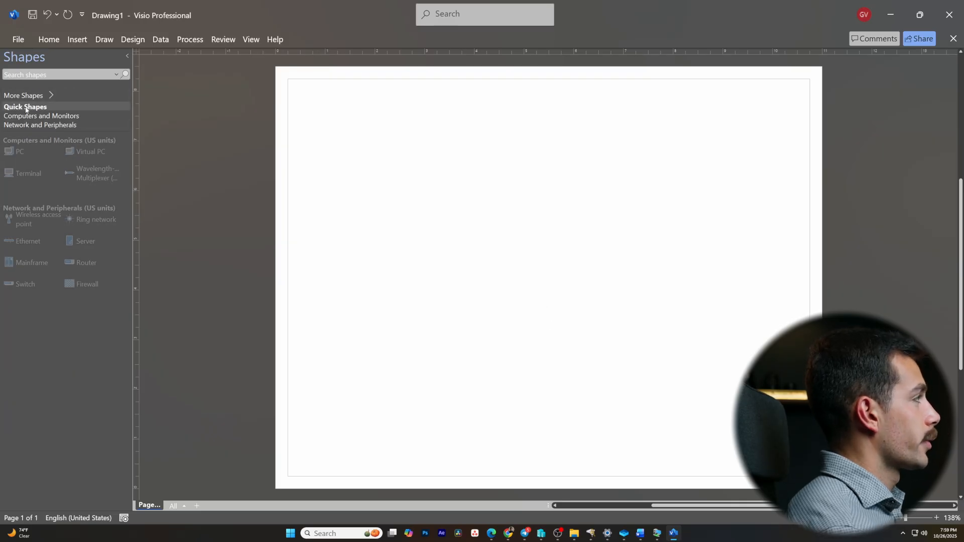
click(49, 96)
mouse_move(154, 97)
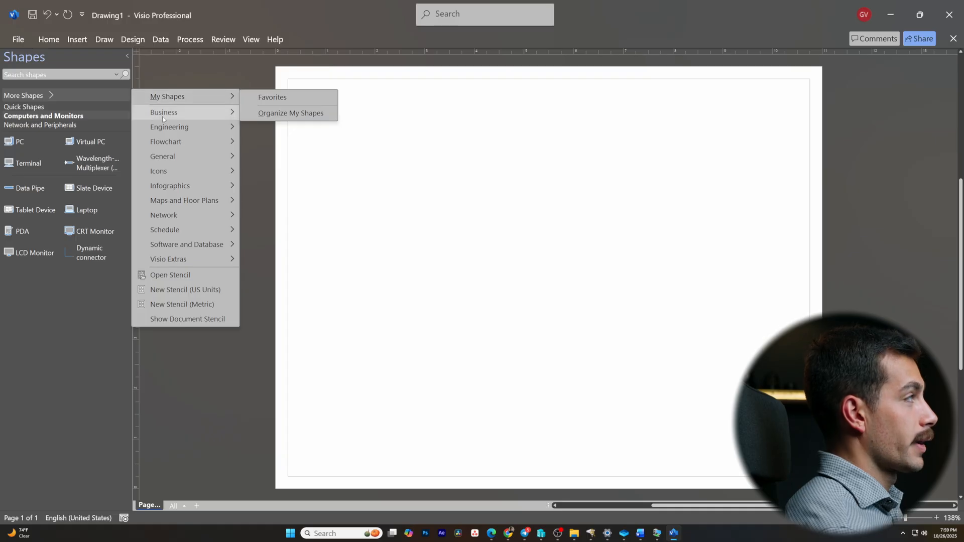
mouse_move(184, 158)
click(278, 158)
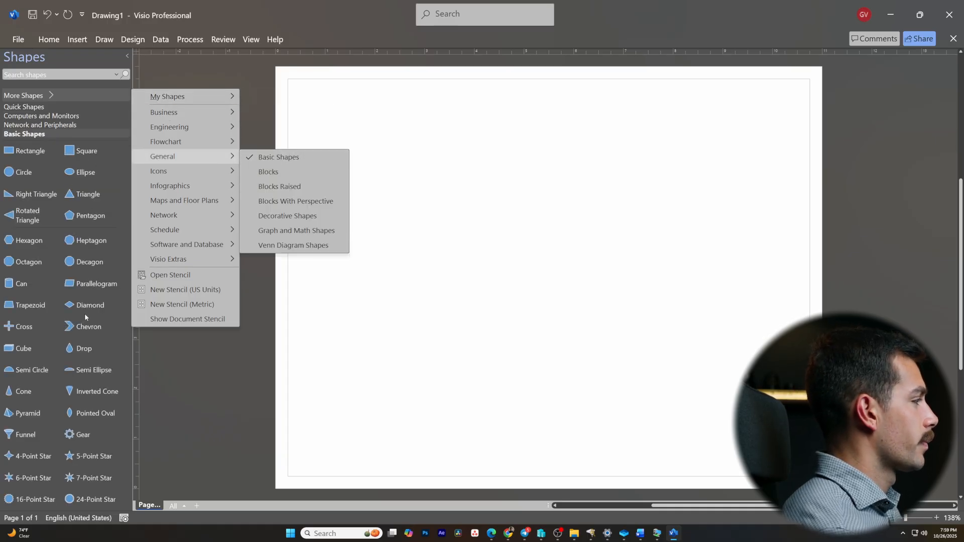
scroll(85, 317, down, 4)
scroll(84, 208, up, 4)
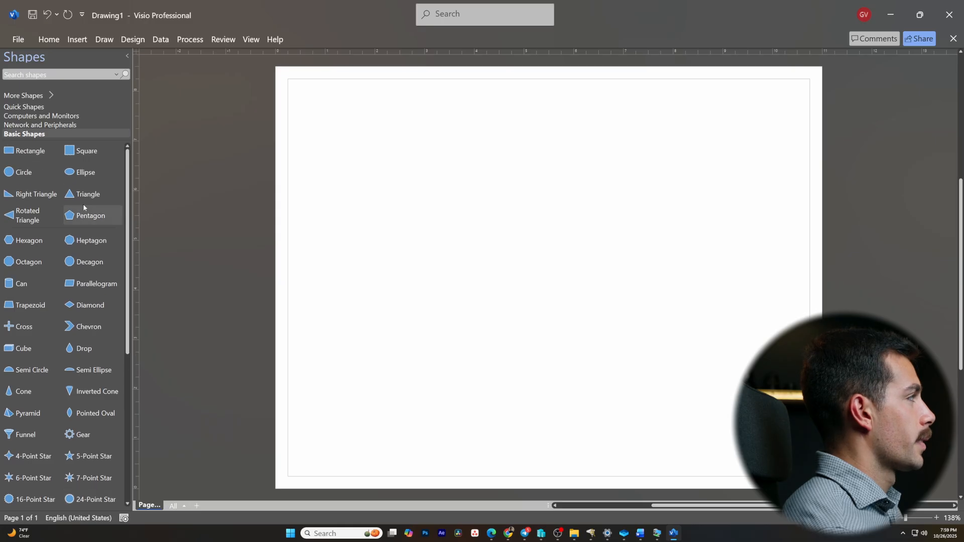
Place a circle about 1.063 in. wide at the top centre of the page and label it "Internet".
drag(25, 172, 549, 131)
drag(507, 88, 558, 107)
double_click(556, 111)
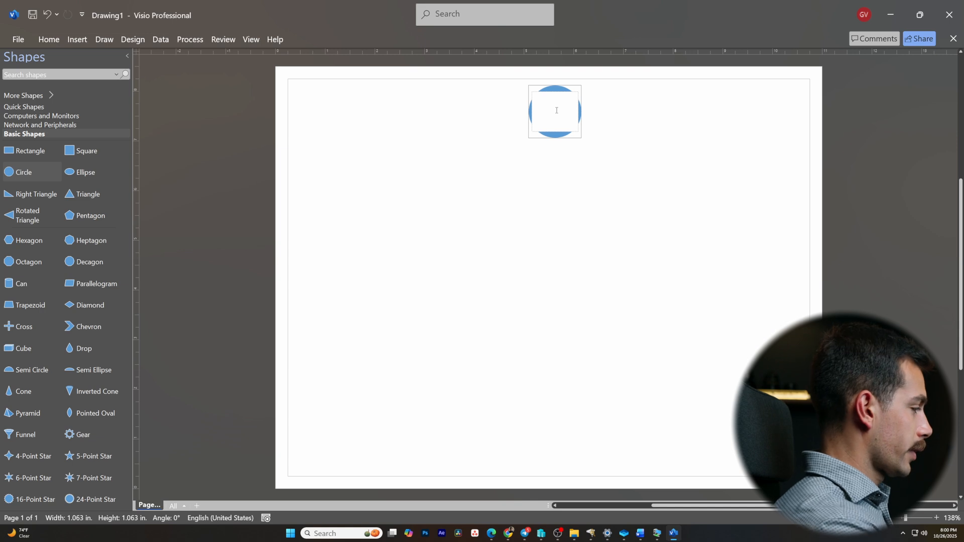
text(Internet)
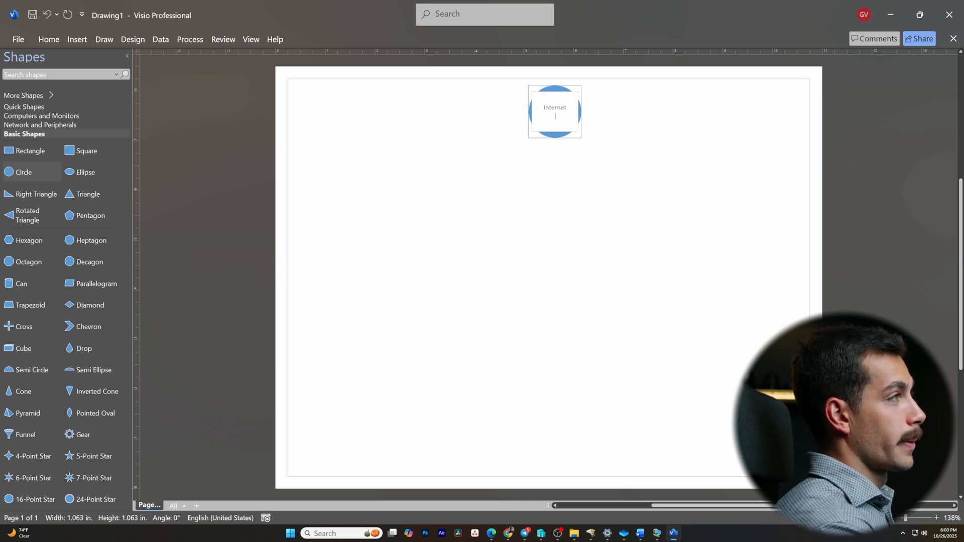
Place a Router from Network and Peripherals below the Internet circle and centre it under the circle.
click(45, 125)
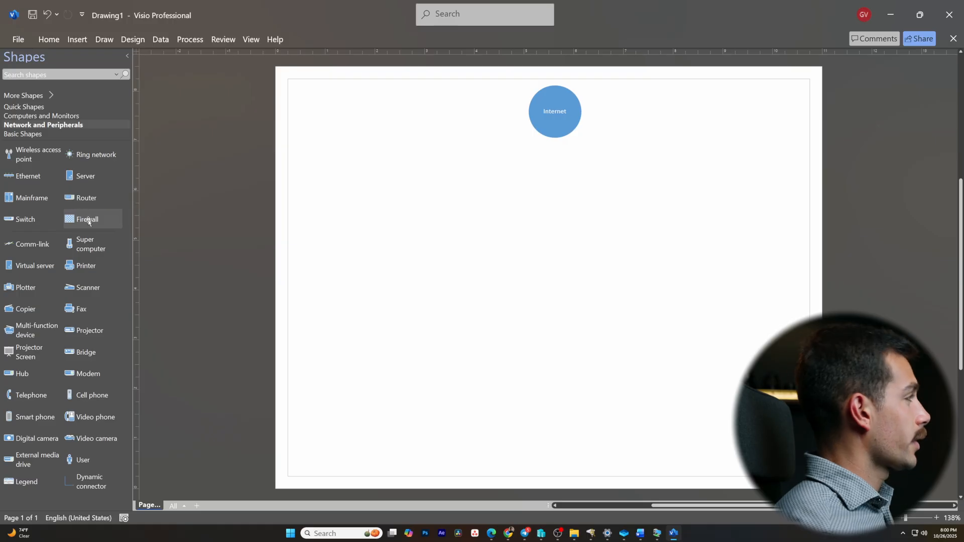
drag(96, 196, 548, 163)
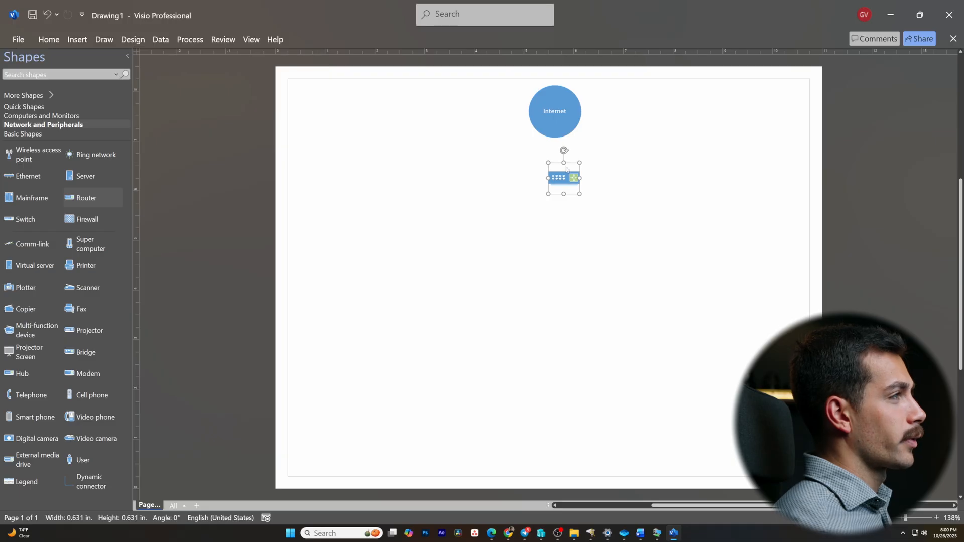
click(910, 519)
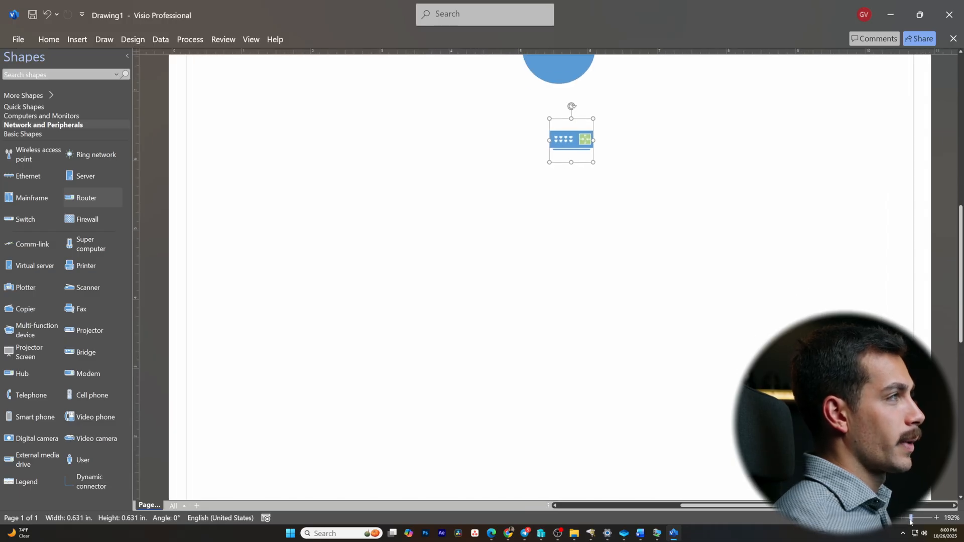
click(899, 522)
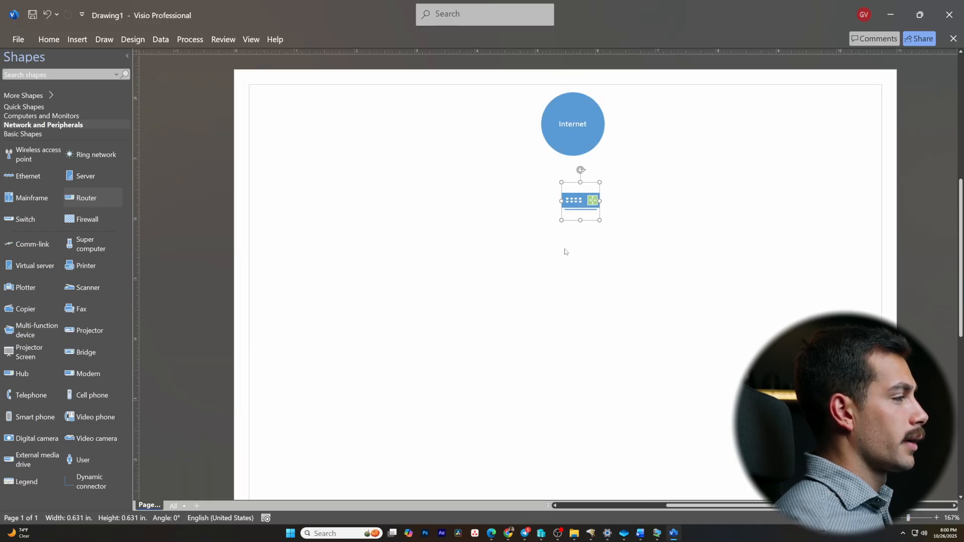
scroll(568, 275, right, 2)
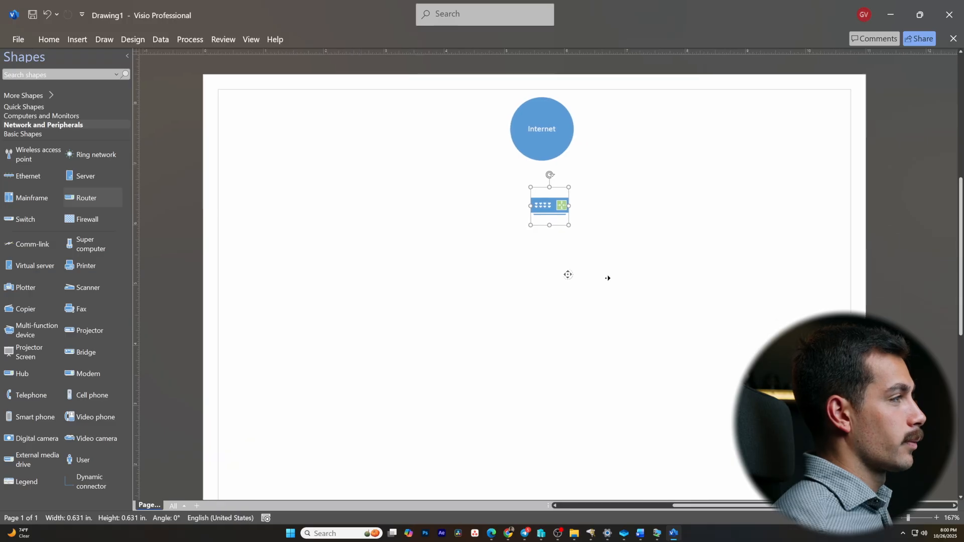
drag(551, 225, 543, 220)
Connect the Internet circle to the router below it and label the router "ISP Router".
click(522, 135)
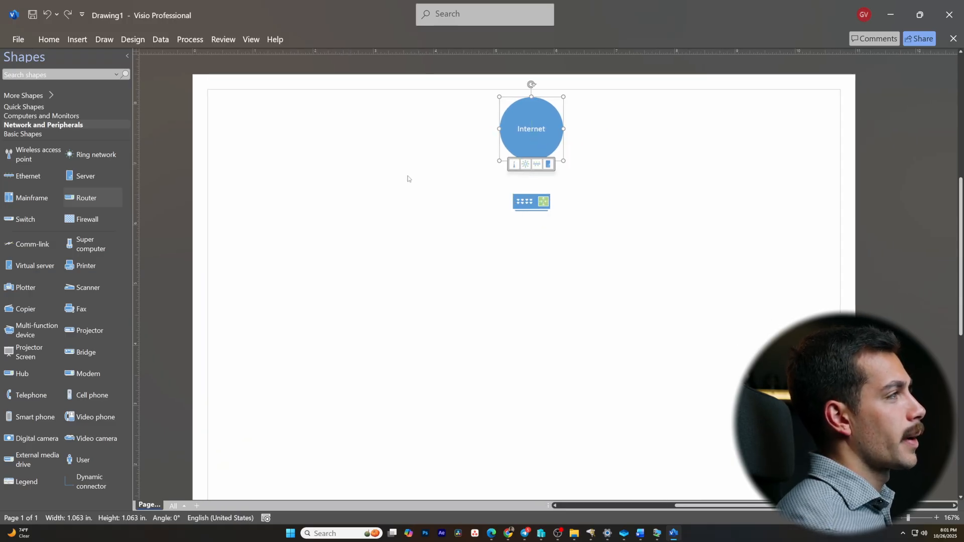
click(412, 147)
click(516, 141)
mouse_move(532, 169)
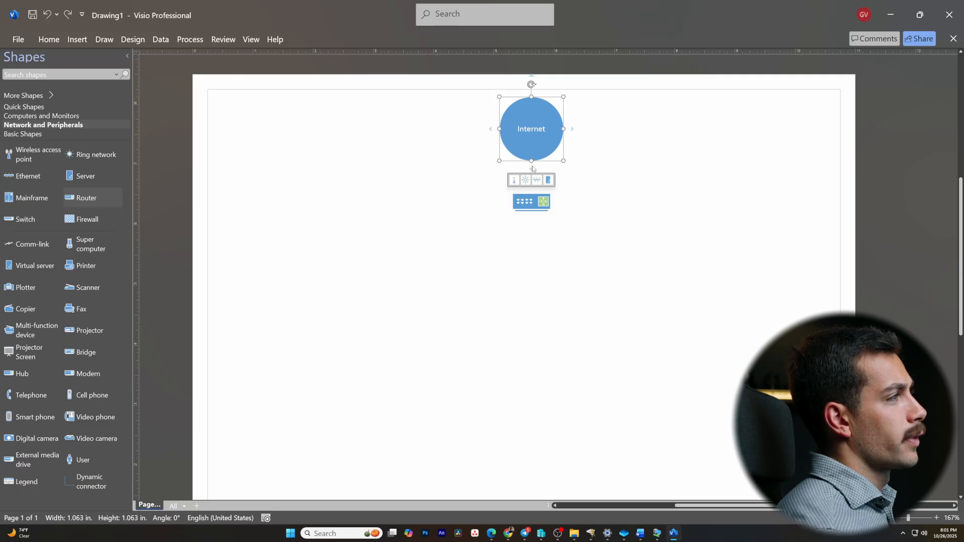
click(532, 171)
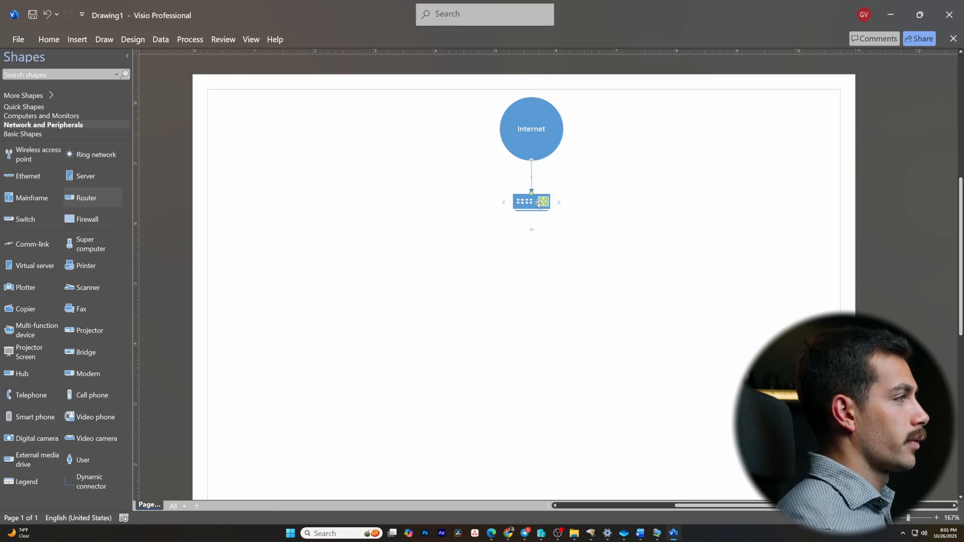
text(ISP Router)
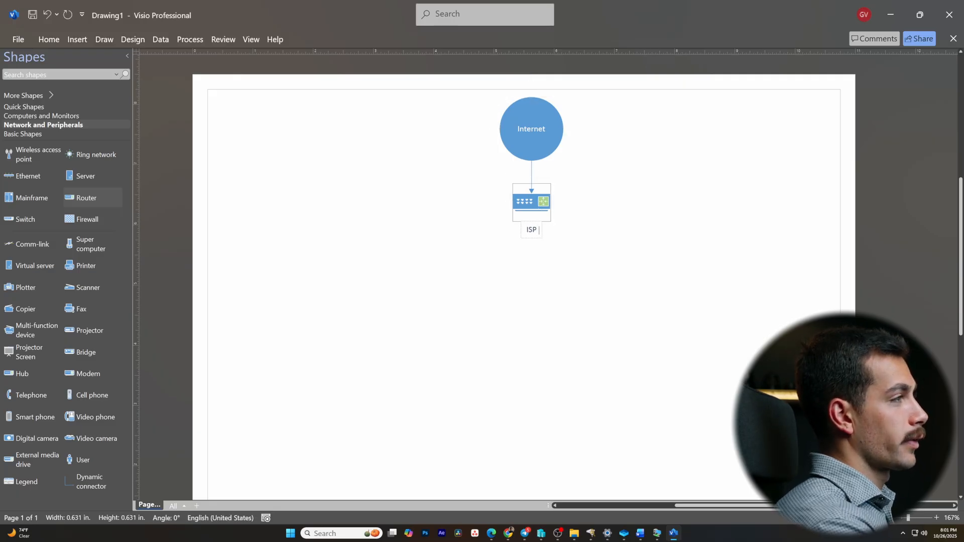
click(571, 299)
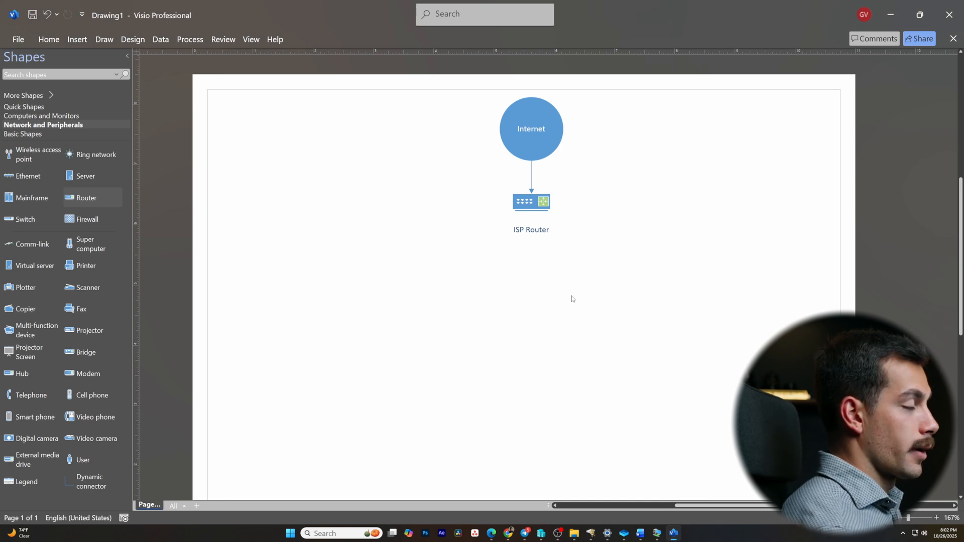
Place a Firewall centred below the ISP Router, bring the router's label close beneath its icon, and connect the router to the firewall.
drag(82, 222, 531, 275)
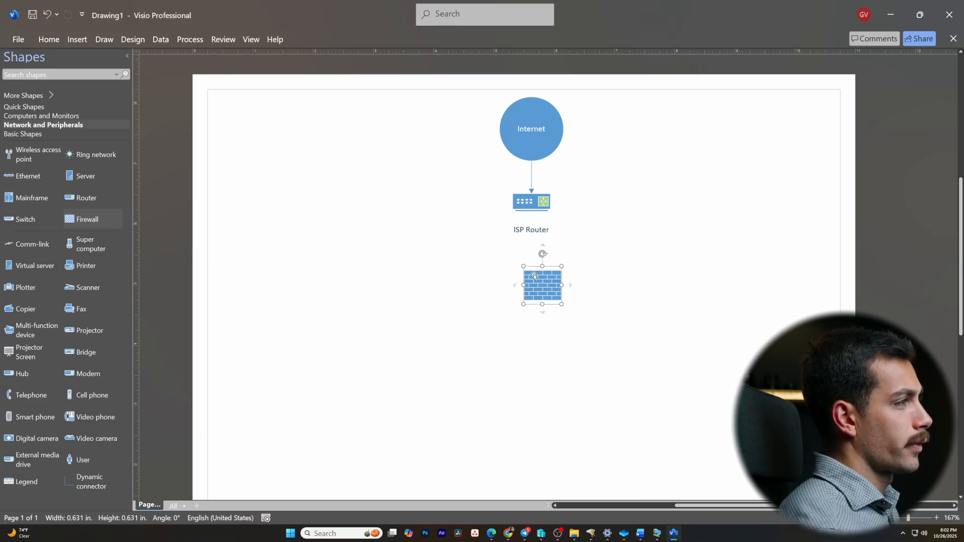
click(531, 216)
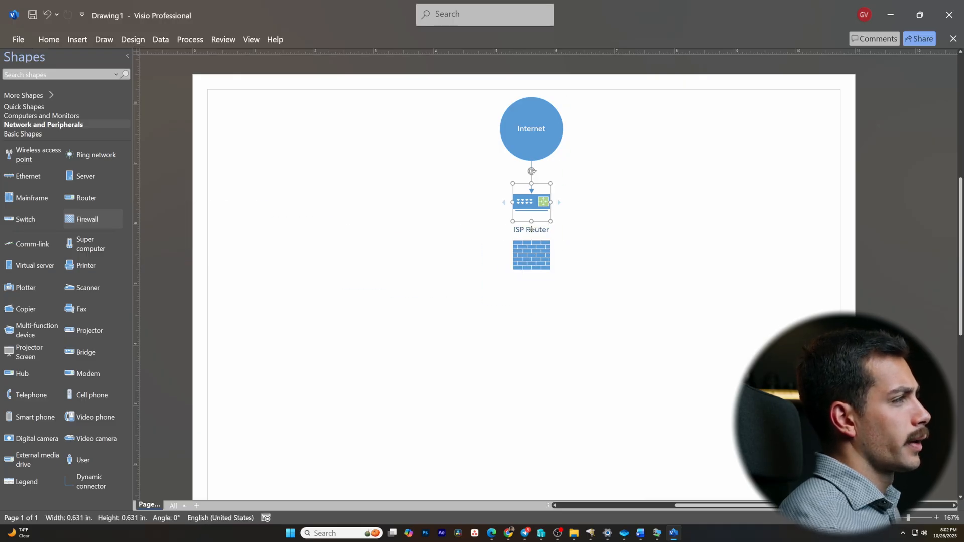
drag(531, 229, 494, 187)
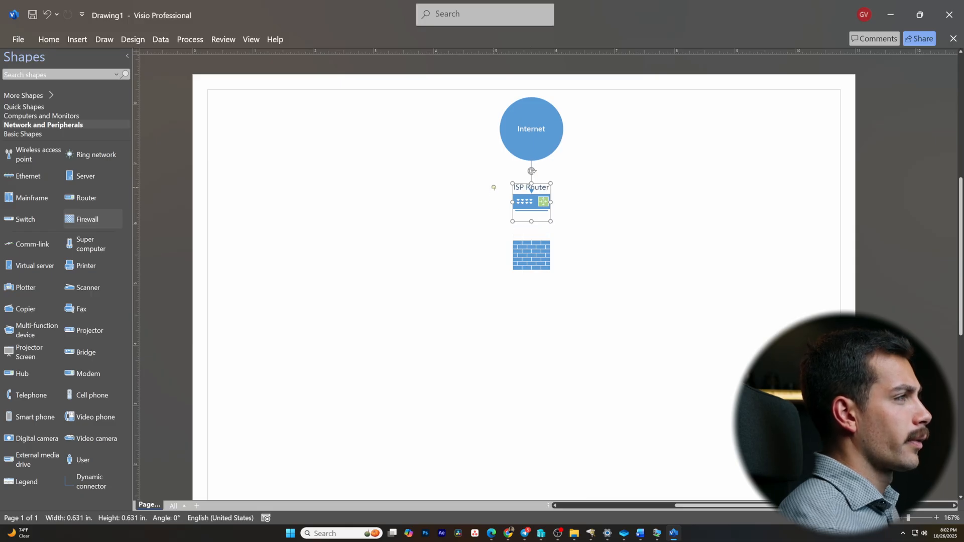
click(531, 226)
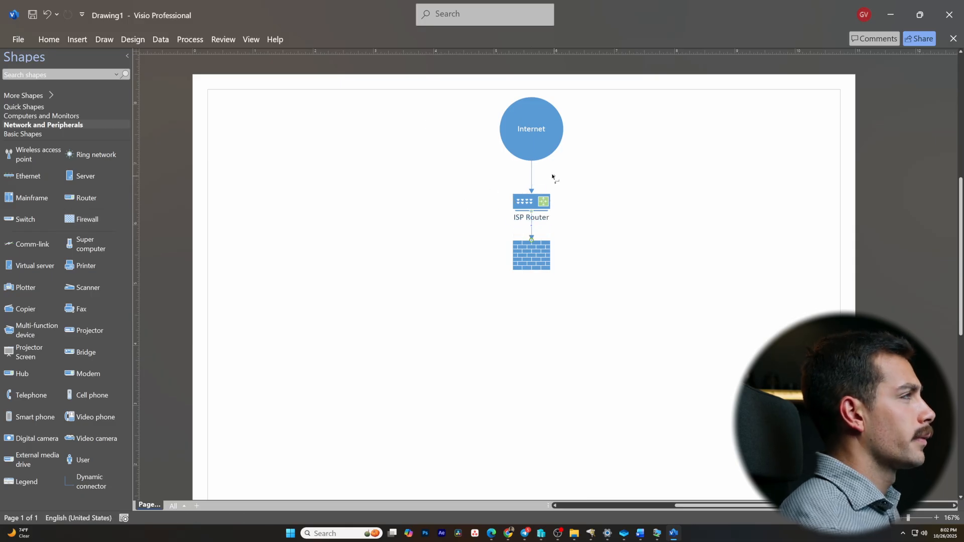
double_click(49, 39)
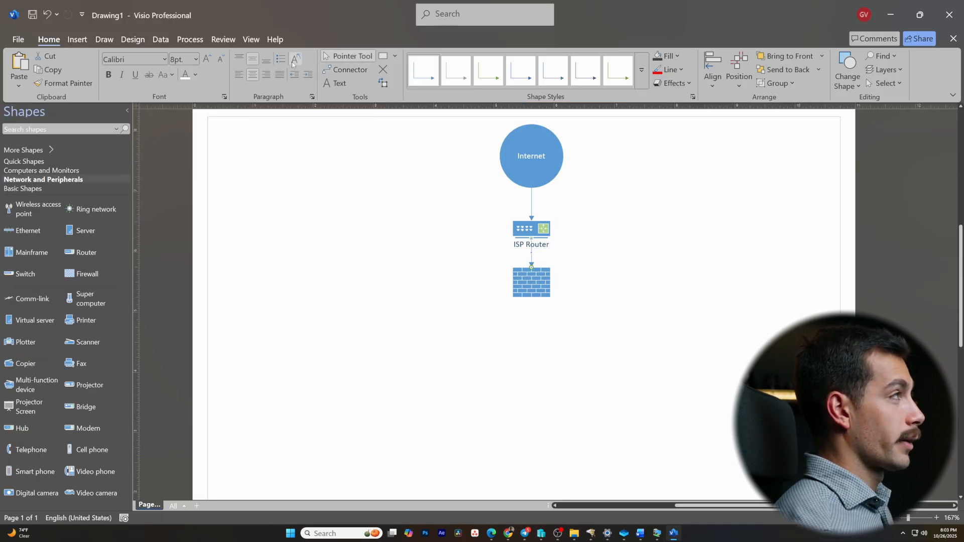
click(350, 70)
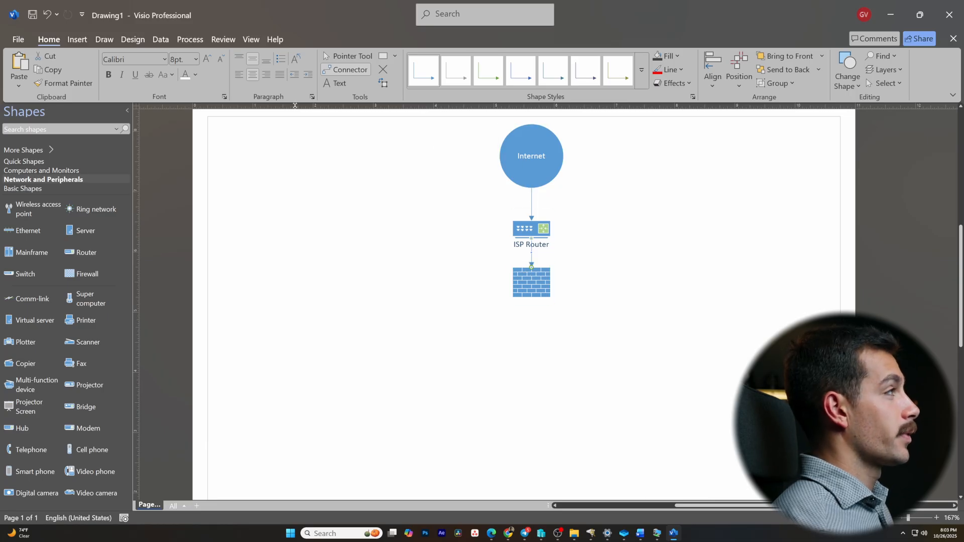
click(344, 56)
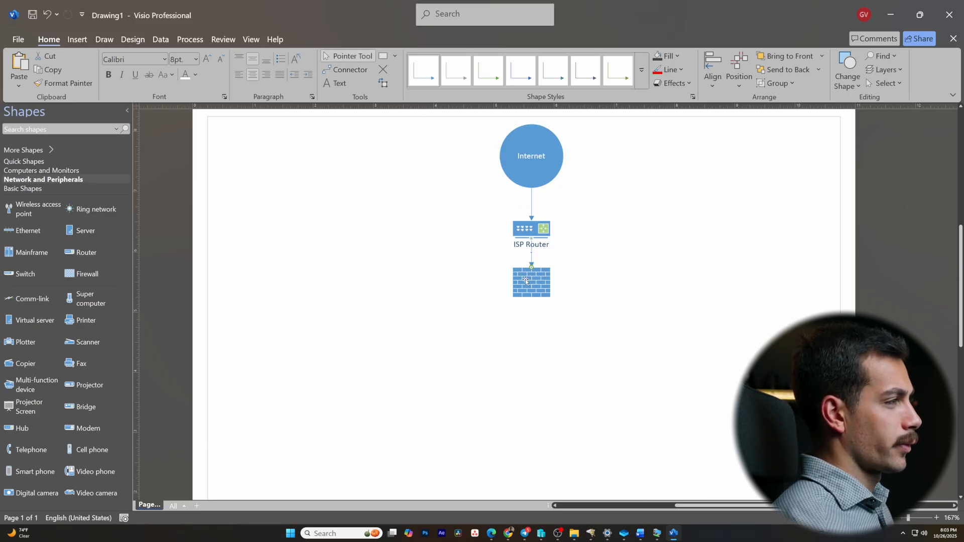
Label the firewall "Firewall-Gateway Security Appliance".
double_click(539, 286)
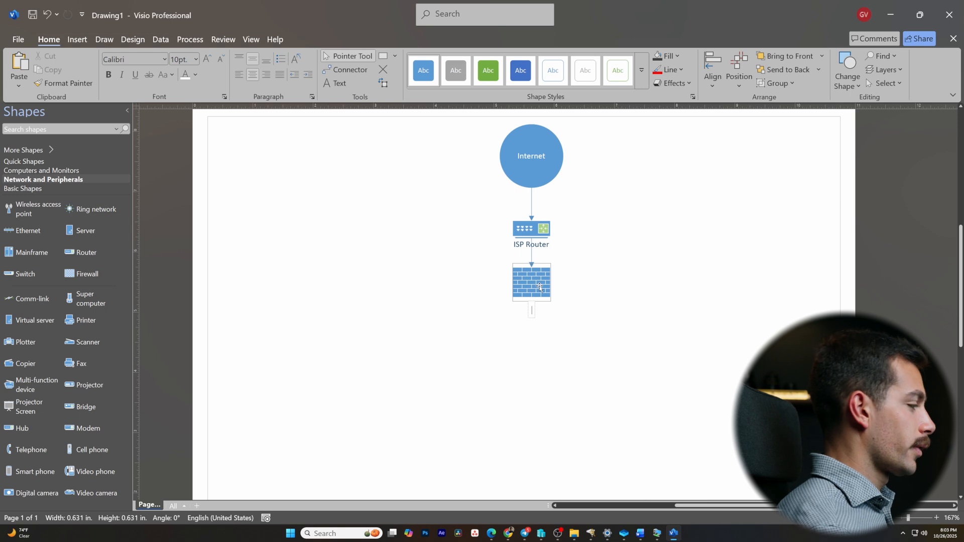
text(Firewall-Gateway Security Appliance)
key(Escape)
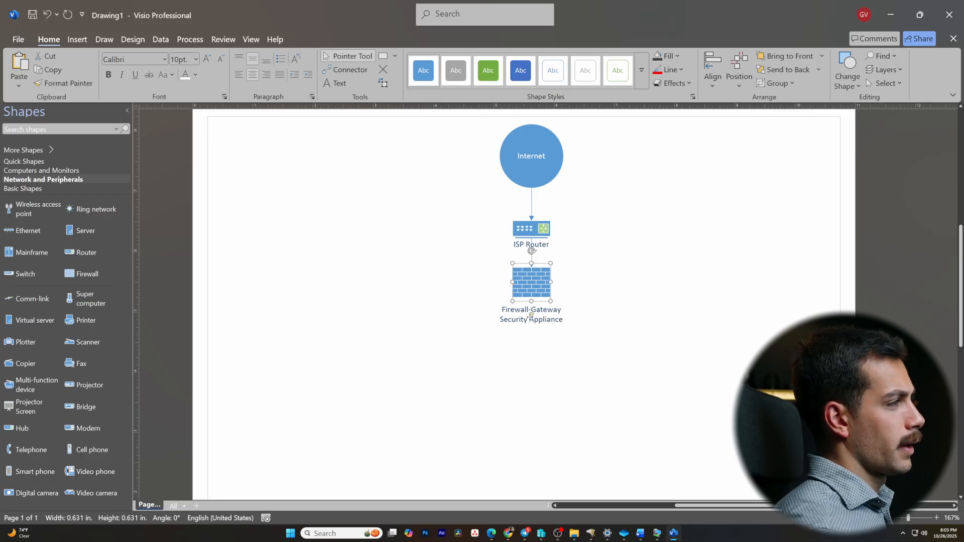
Try to move the firewall's label away from beneath its icon.
drag(531, 314, 566, 310)
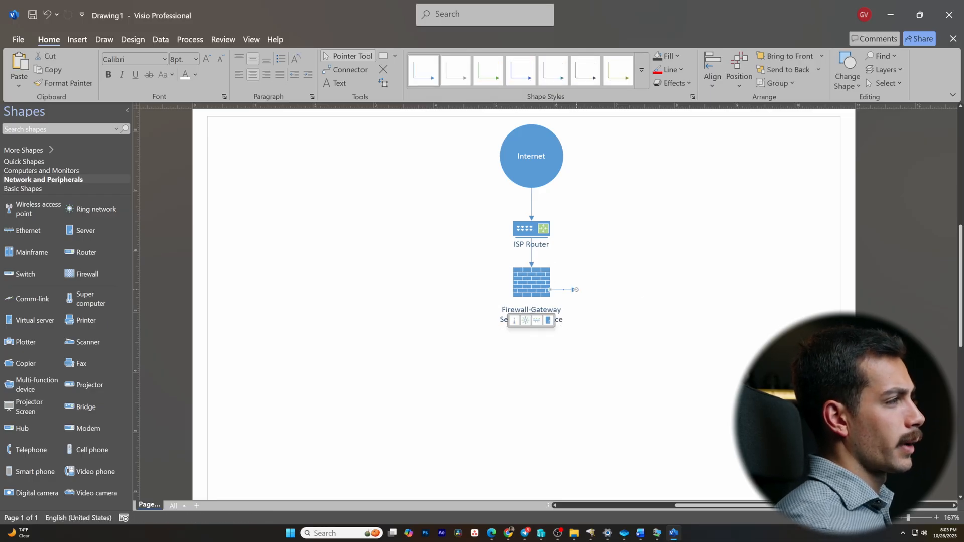
drag(531, 314, 531, 266)
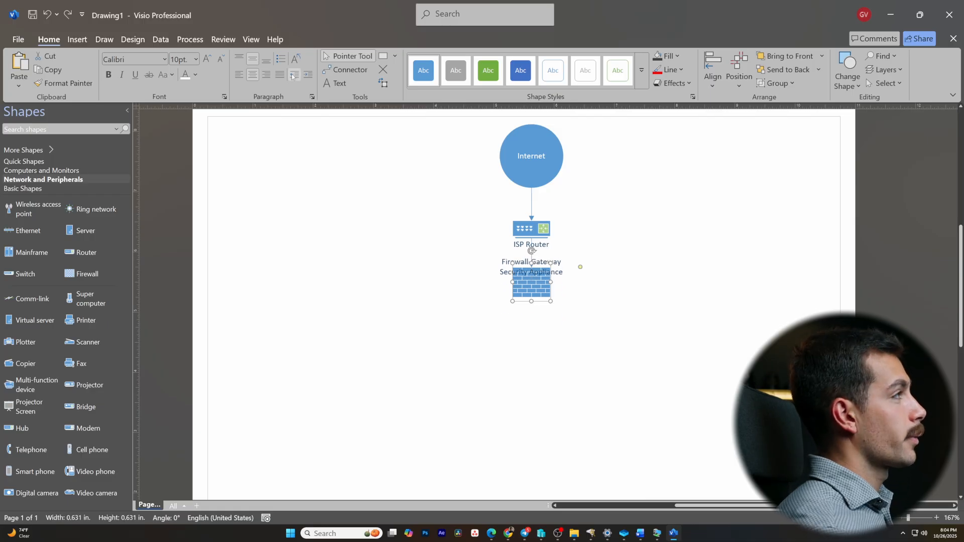
click(504, 273)
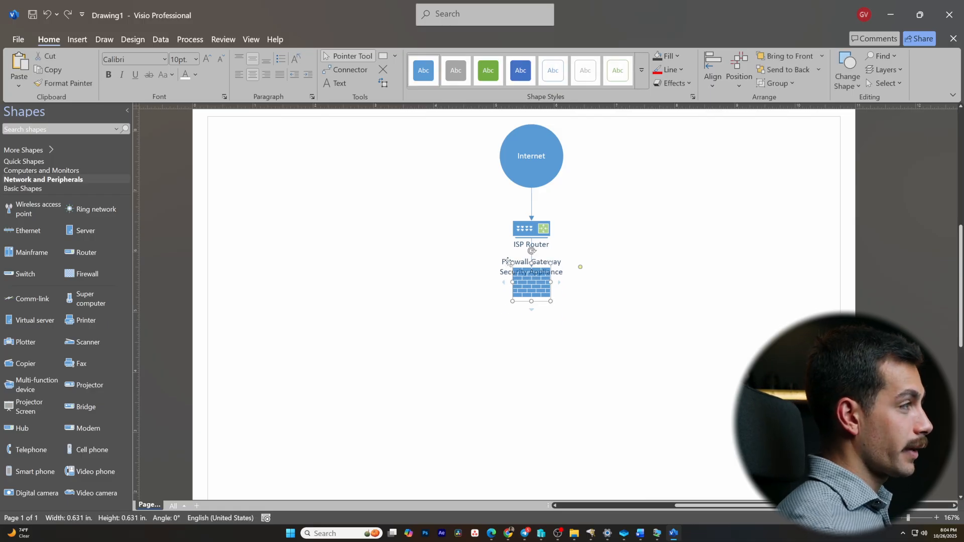
Delete the label text attached to the firewall shape.
double_click(533, 272)
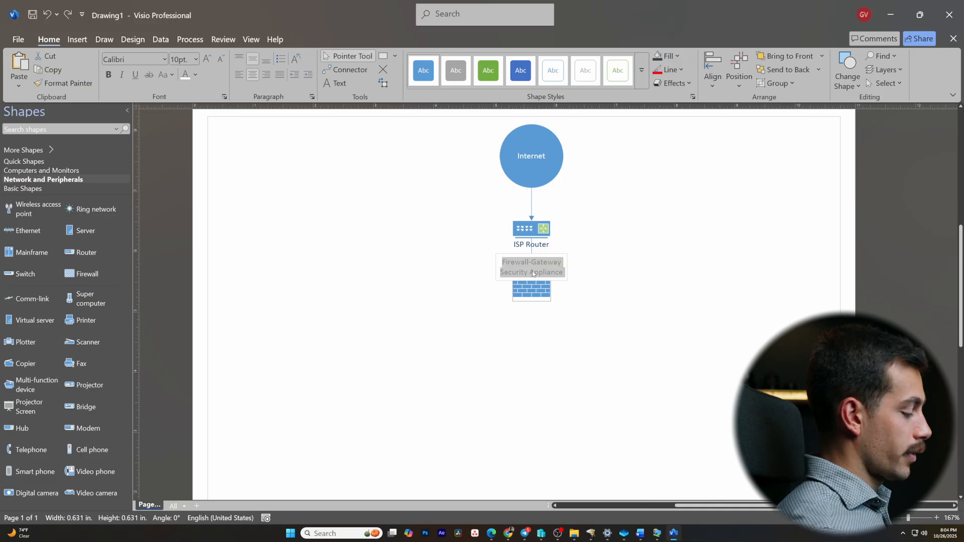
key(Delete)
click(614, 287)
Add a separate two-line text label "Firewall-Gateway" / "Security Appliance" beside the firewall icon, on its right.
click(351, 70)
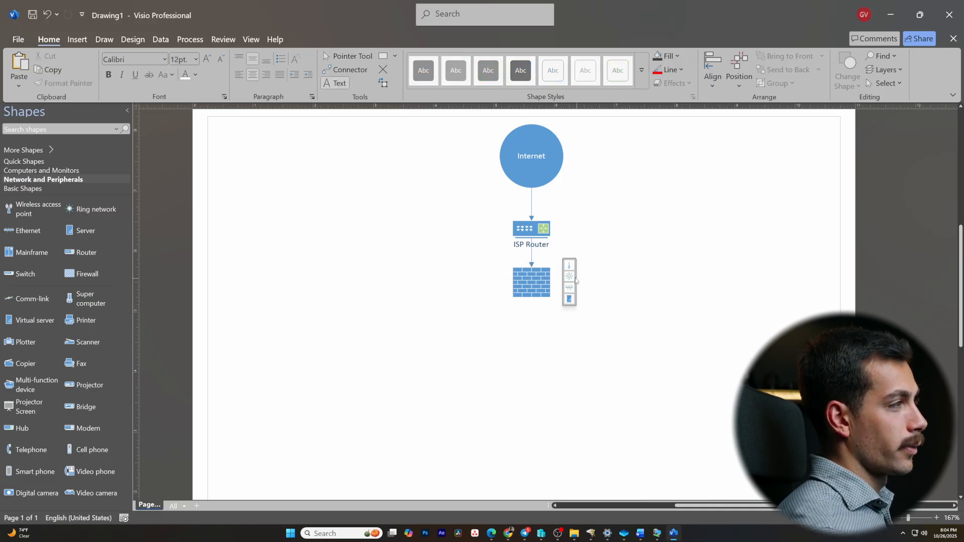
double_click(594, 275)
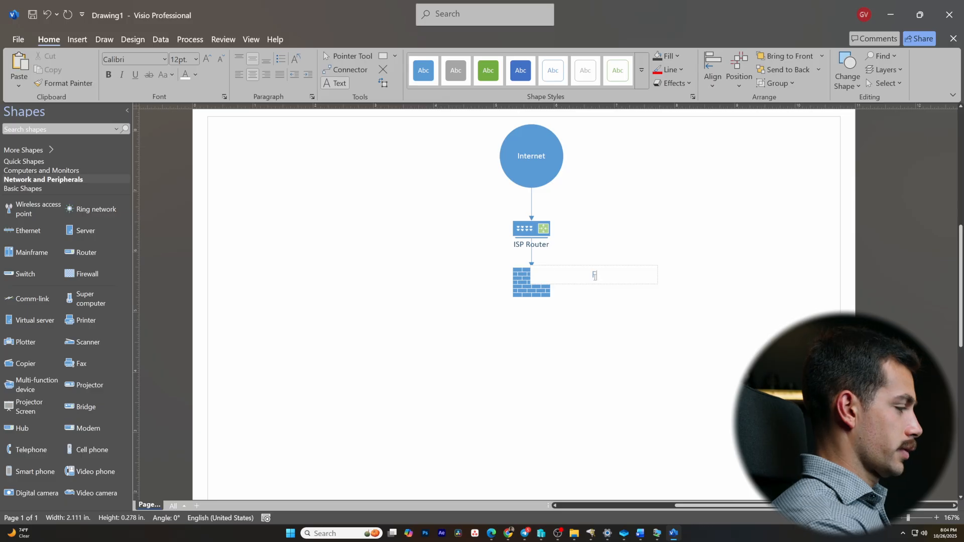
text(Firewall-Gateway)
key(Return)
text(Security Appliance)
key(Return)
click(481, 152)
click(600, 274)
mouse_move(599, 274)
mouse_down()
mouse_move(589, 270)
mouse_move(595, 281)
mouse_up()
Format the separate firewall label as 10 pt text in the standard dark blue colour.
double_click(595, 281)
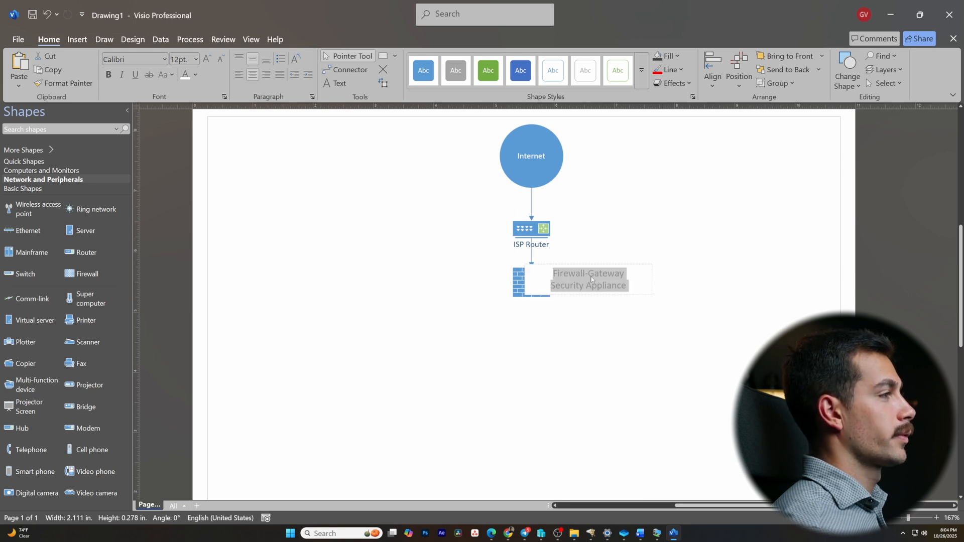
click(196, 59)
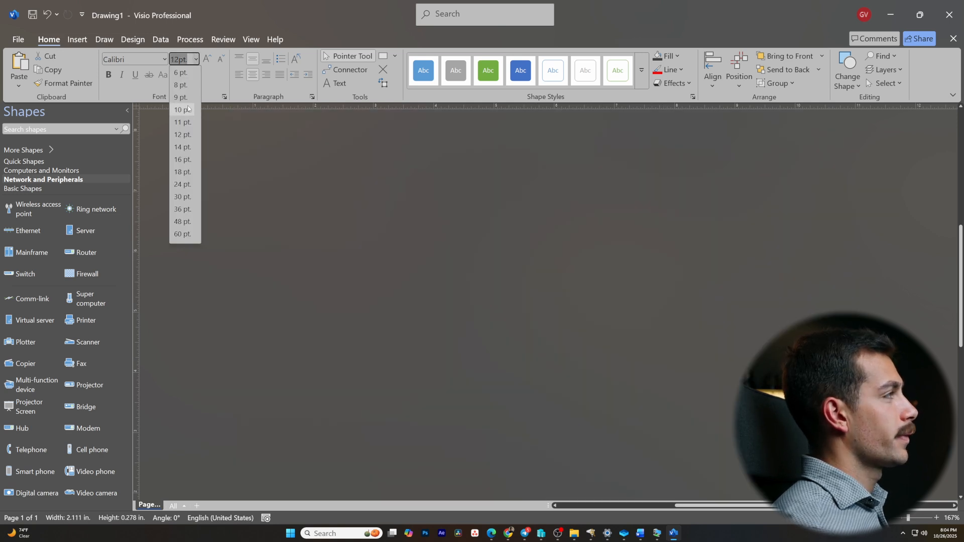
click(183, 109)
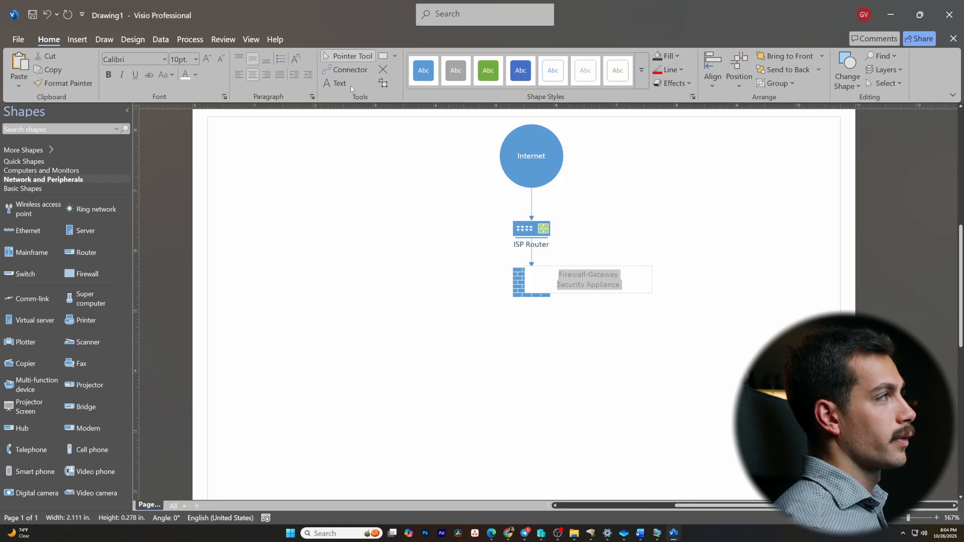
click(195, 75)
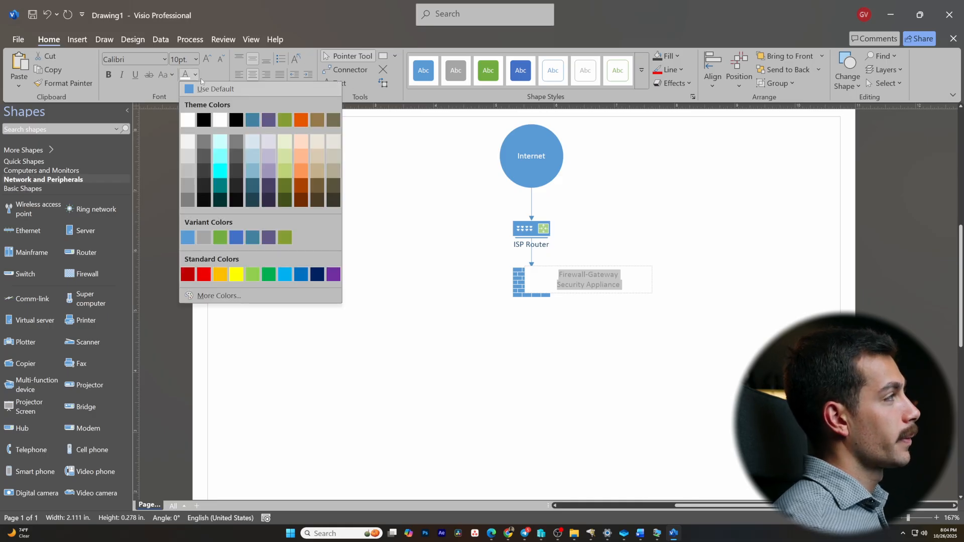
click(317, 275)
click(693, 301)
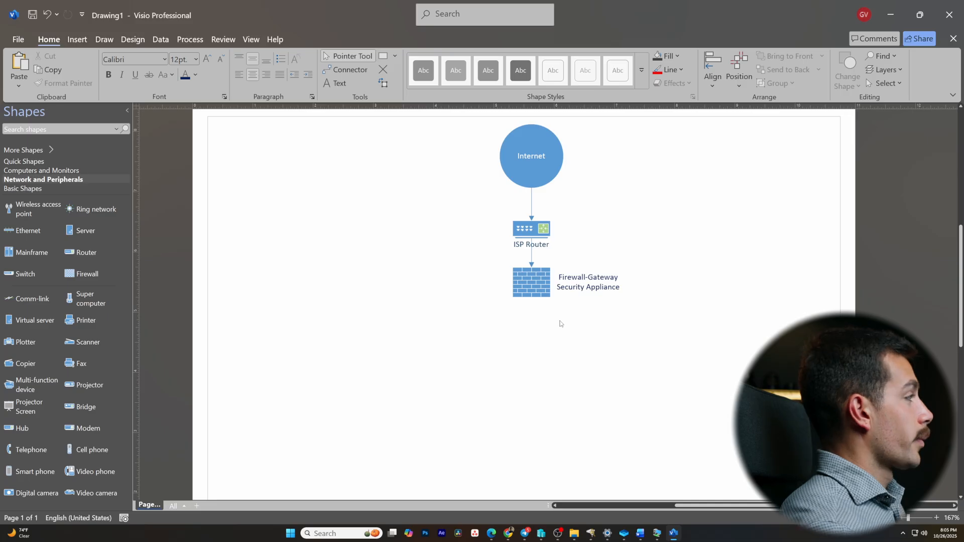
Place a Switch centred below the firewall and put a duplicate of the firewall's text label beside it.
drag(23, 274, 555, 314)
click(581, 281)
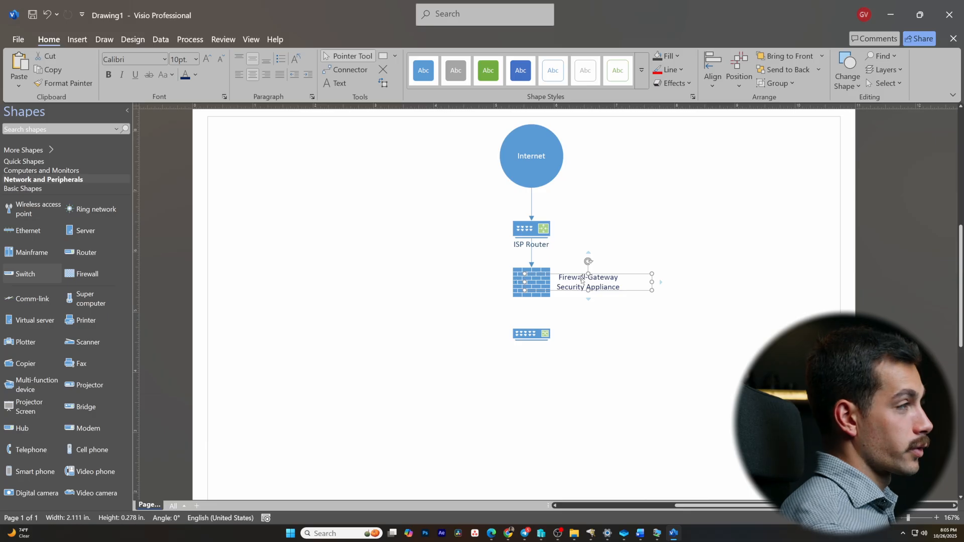
key(ctrl+d)
drag(597, 308, 577, 340)
Change the duplicated label beside the switch to "Core Switch".
double_click(578, 339)
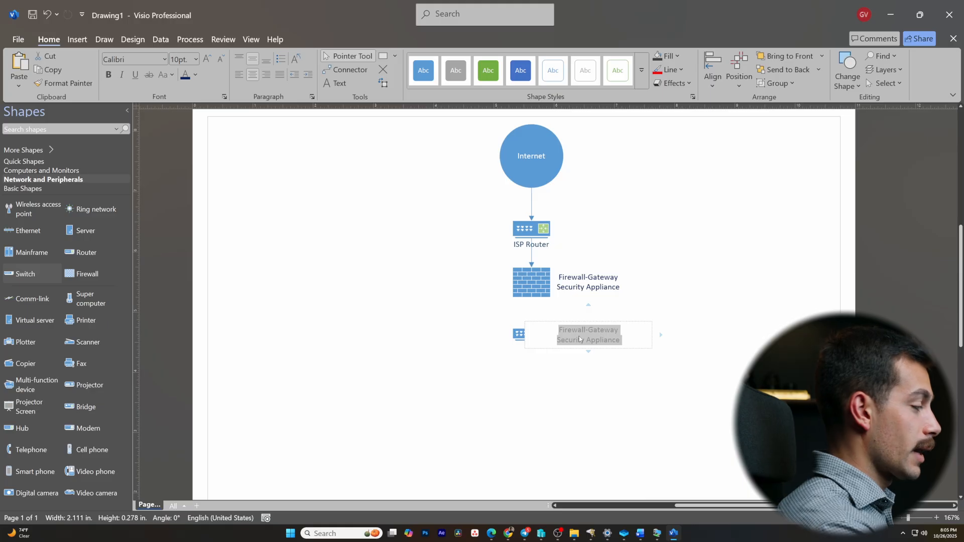
text(Core)
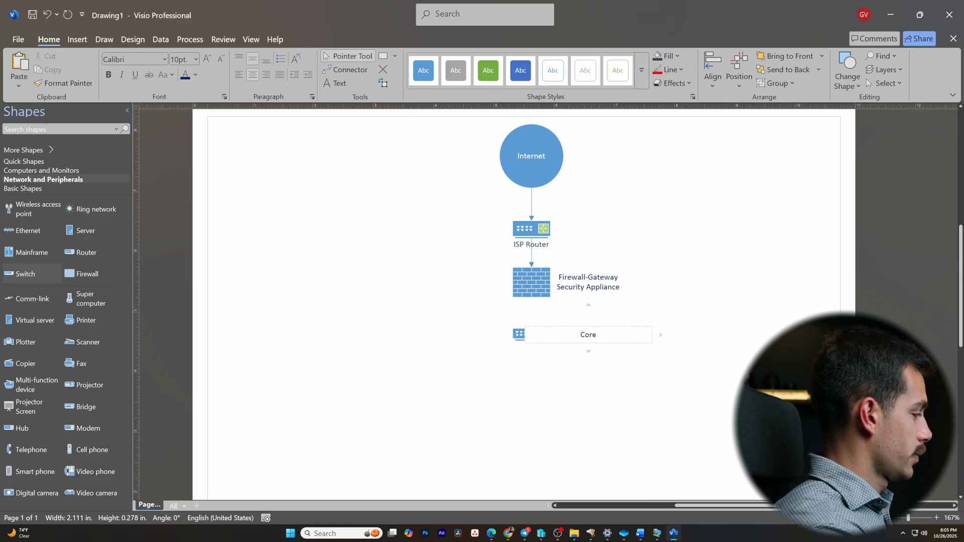
text(Switch)
key(Escape)
click(705, 320)
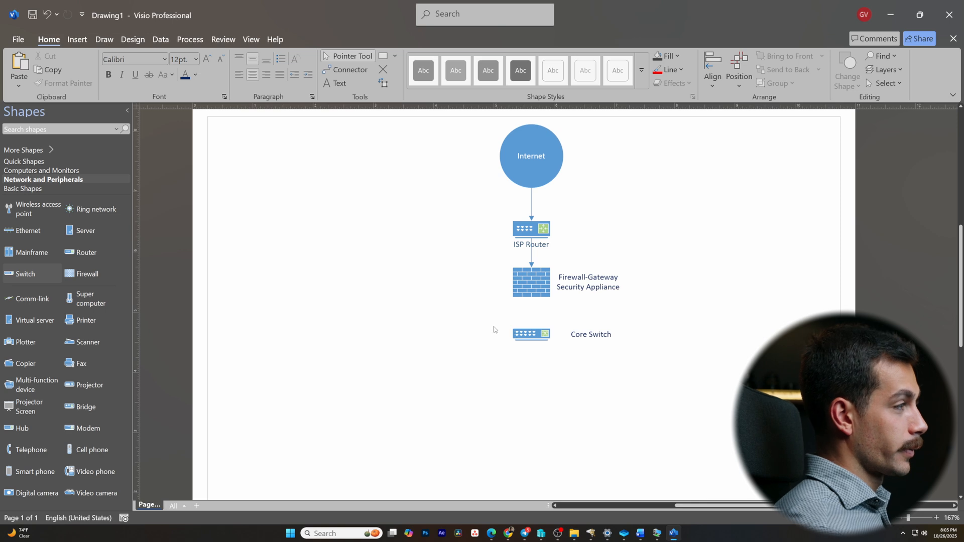
Place a Rounded Rectangle from Basic Shapes left of the firewall, enlarged to about 2.53 by 1.69 in.
scroll(93, 275, down, 1)
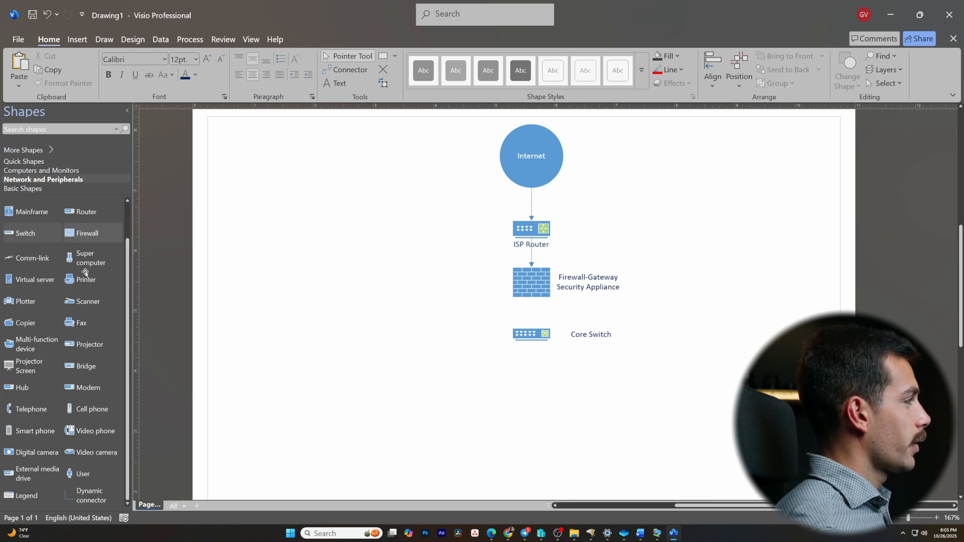
scroll(95, 359, up, 1)
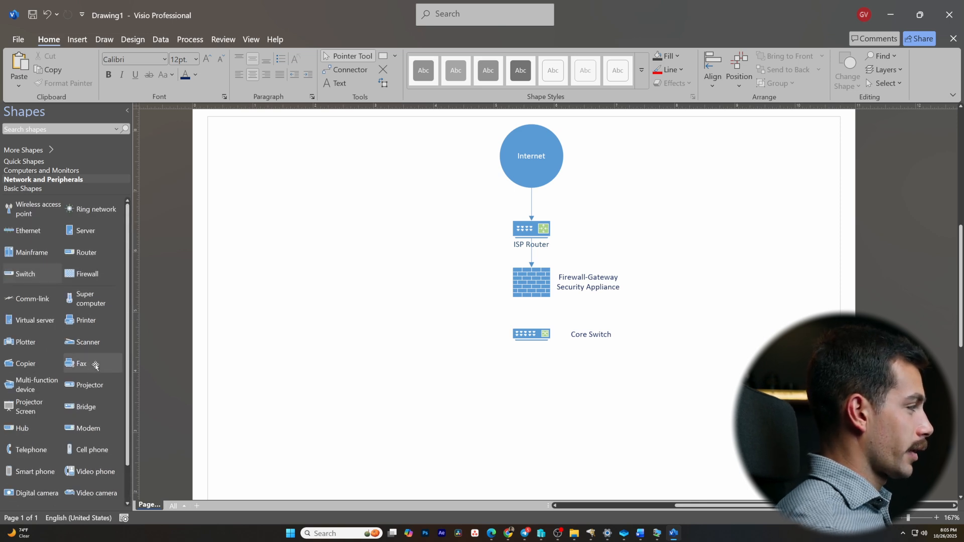
click(33, 153)
click(24, 161)
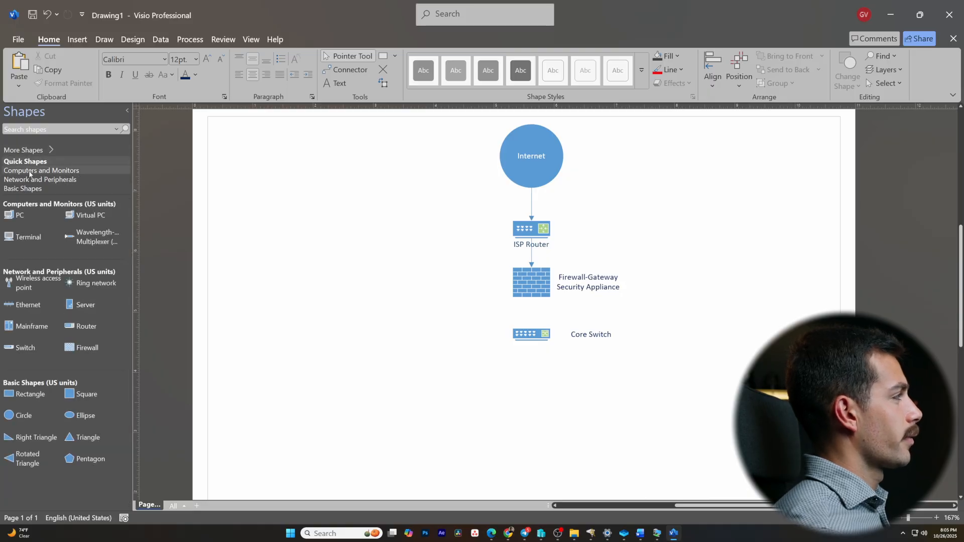
click(24, 188)
scroll(65, 302, down, 5)
drag(81, 339, 344, 340)
drag(388, 305, 450, 263)
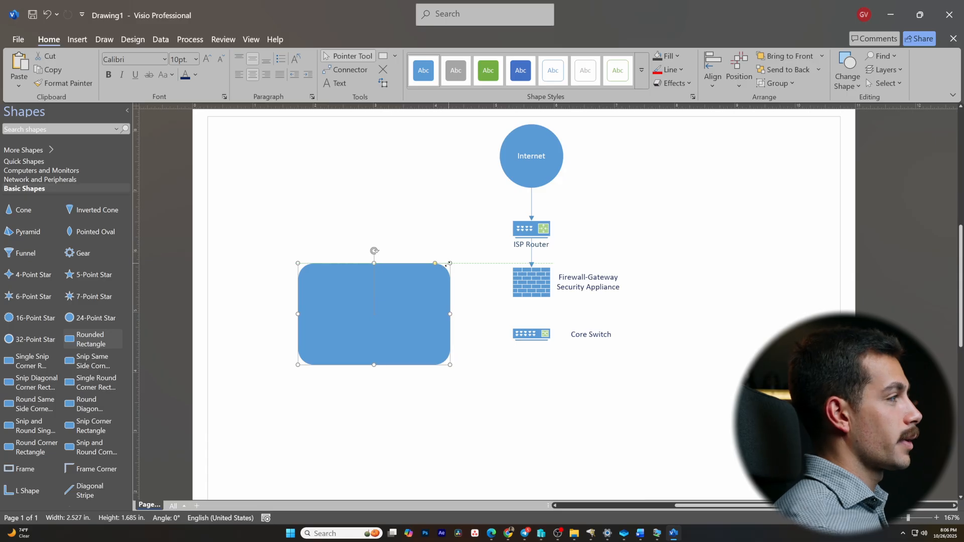
drag(405, 316, 396, 299)
click(256, 237)
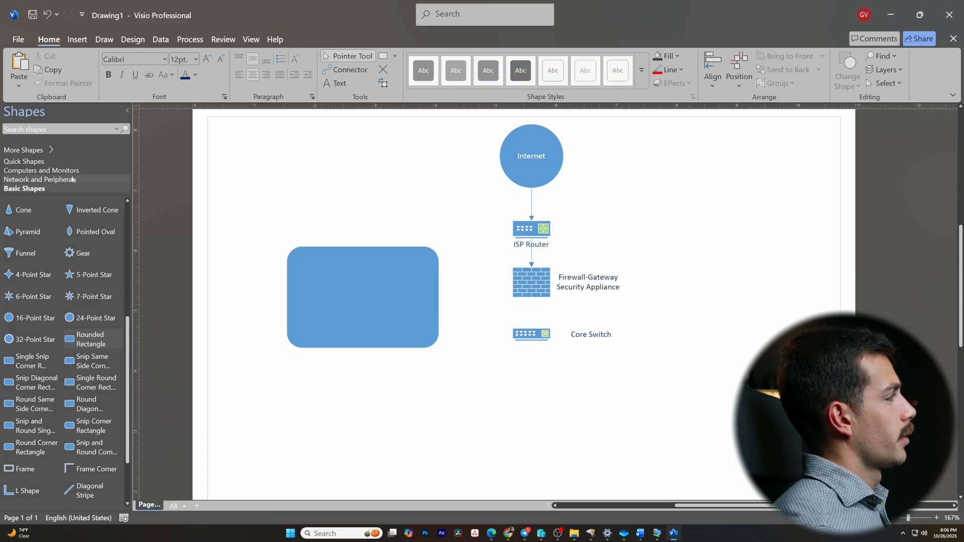
Place a Server from Network and Peripherals by the rounded rectangle and recolour the rectangle grey.
click(32, 180)
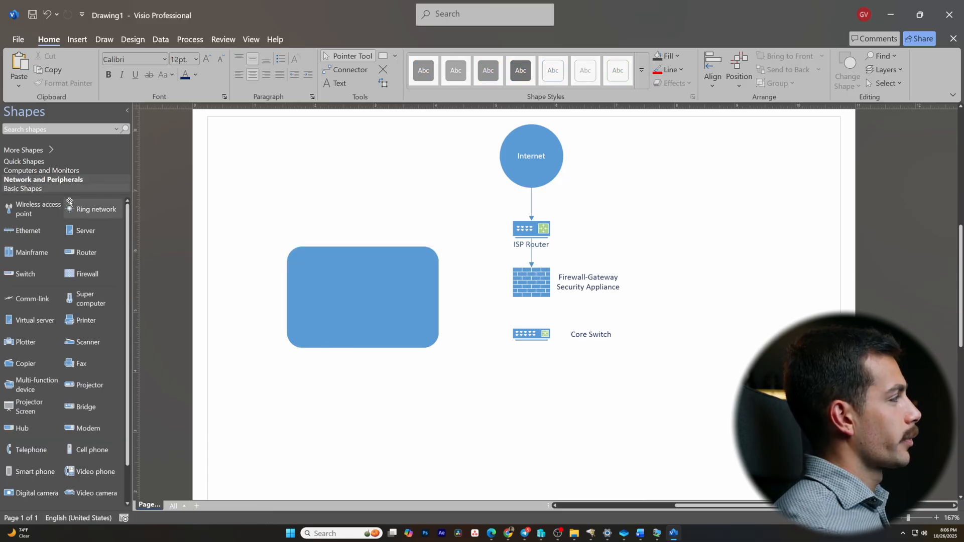
drag(75, 230, 317, 298)
click(395, 297)
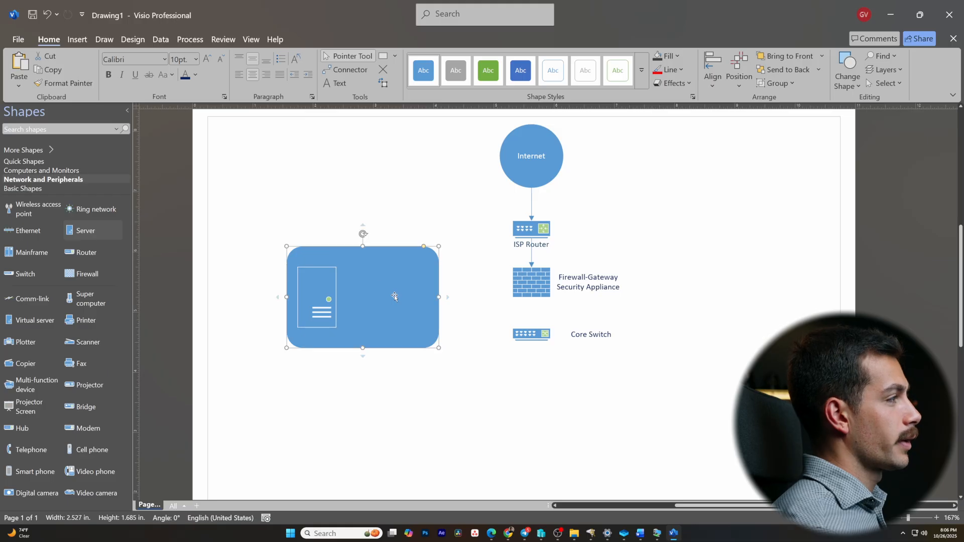
click(197, 75)
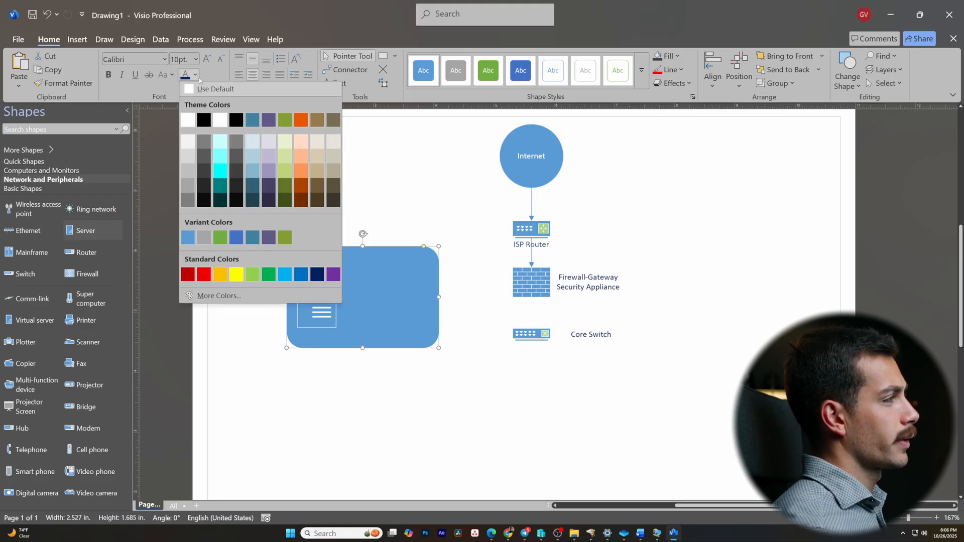
click(204, 238)
click(220, 247)
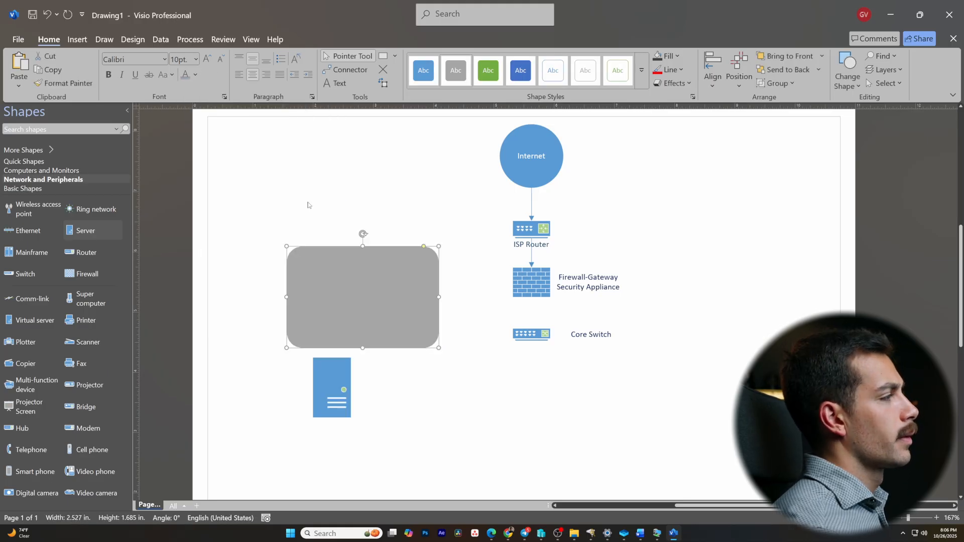
click(308, 204)
Fit the server inside the grey rectangle at 0.688 in. square and paste two copies to form an evenly spaced row of three.
drag(338, 390, 323, 293)
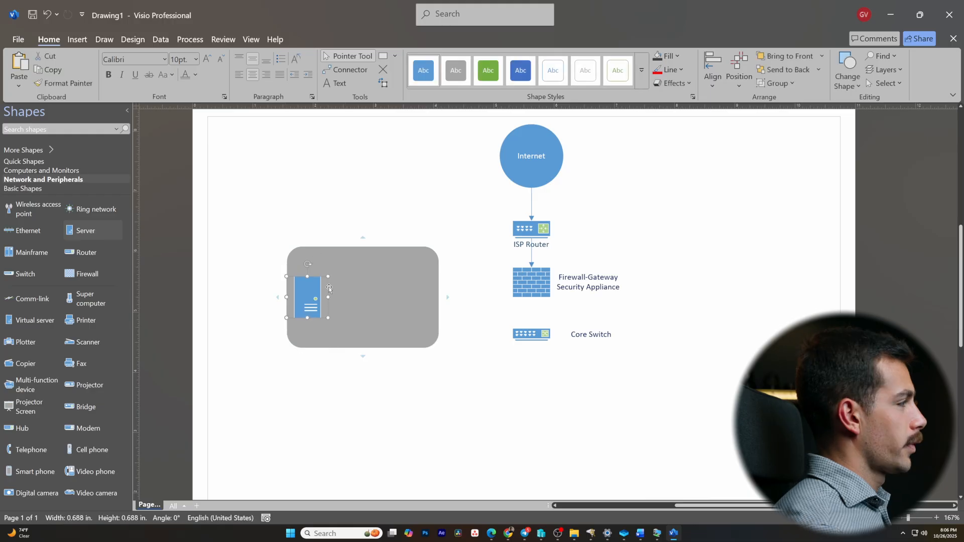
key(ctrl+v)
key(ctrl+v)
drag(348, 335, 412, 292)
drag(335, 312, 399, 298)
drag(309, 302, 310, 300)
drag(309, 300, 311, 300)
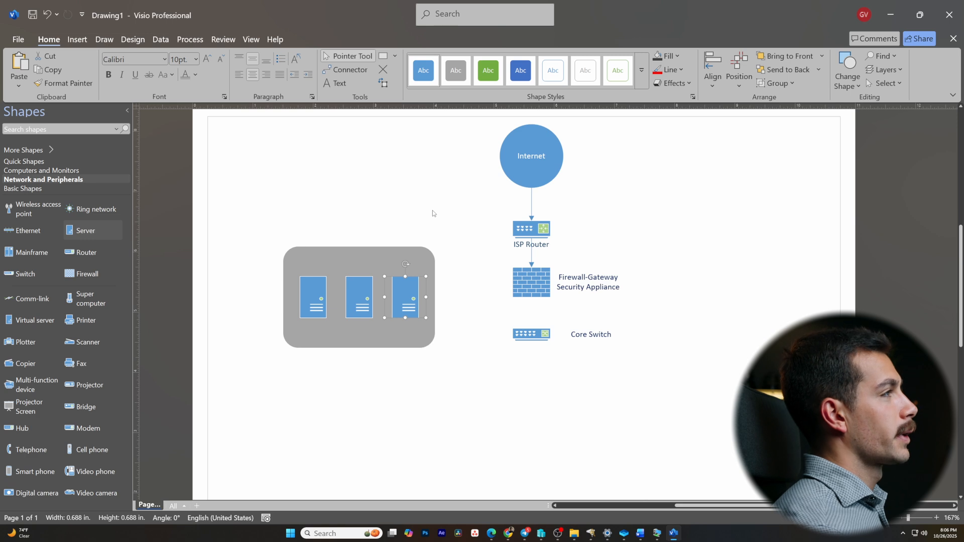
Apply the green shape style to the middle and rightmost servers in the grey rectangle.
click(488, 70)
click(359, 296)
click(489, 70)
Label the three servers, from left to right, "WS2025", "DC01" and "NAS".
double_click(315, 303)
text(W)
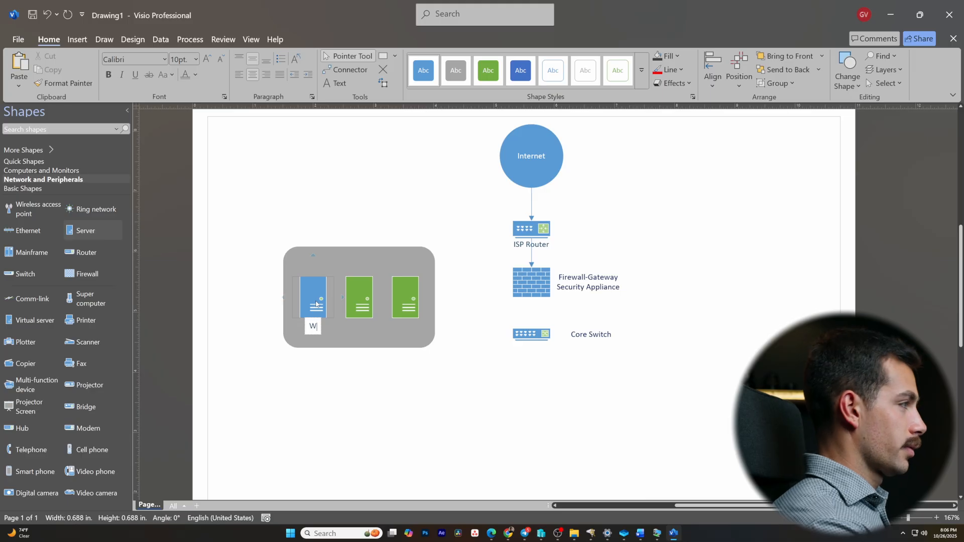
text(S2025)
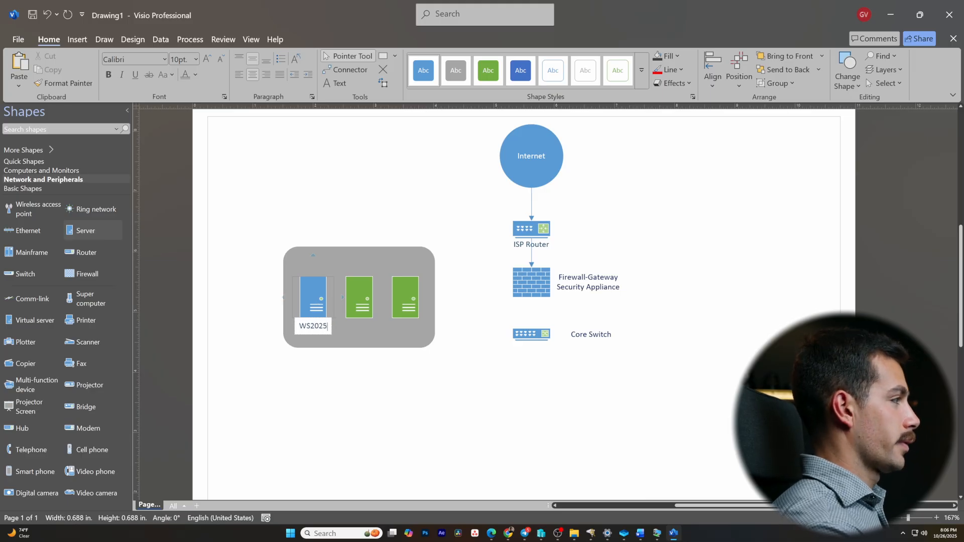
double_click(364, 293)
text(DC01)
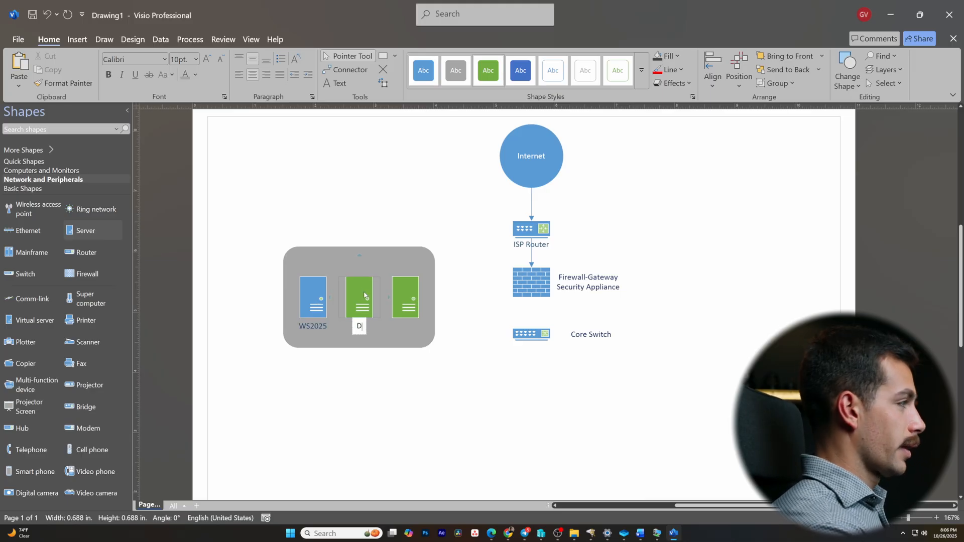
double_click(405, 302)
text(NAS)
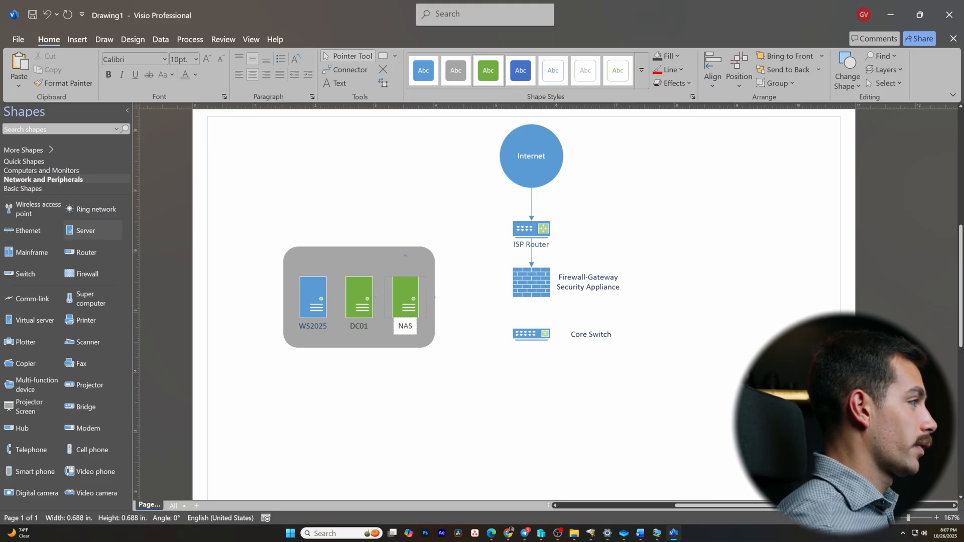
click(436, 220)
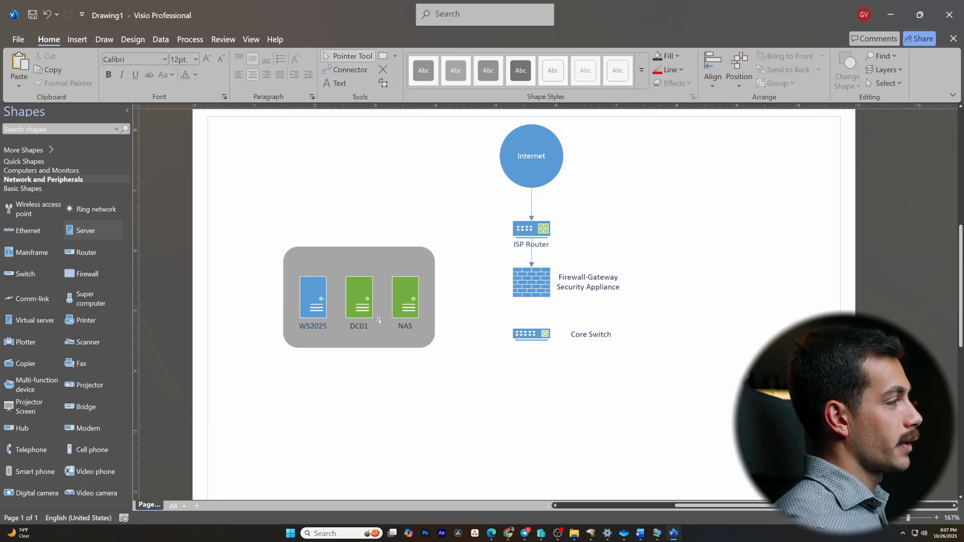
Connect the firewall to the Core Switch and the Core Switch to the grey server rectangle.
key(ctrl+3)
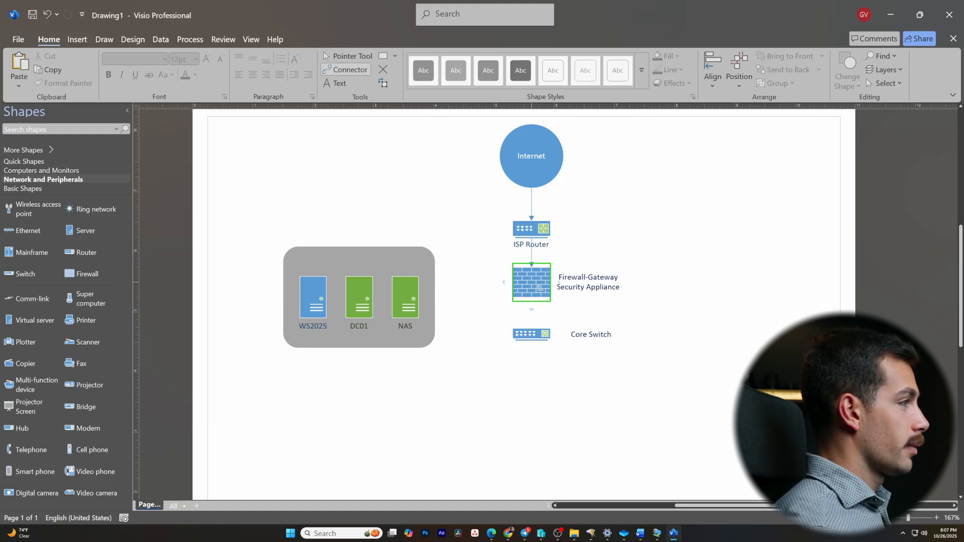
mouse_move(530, 311)
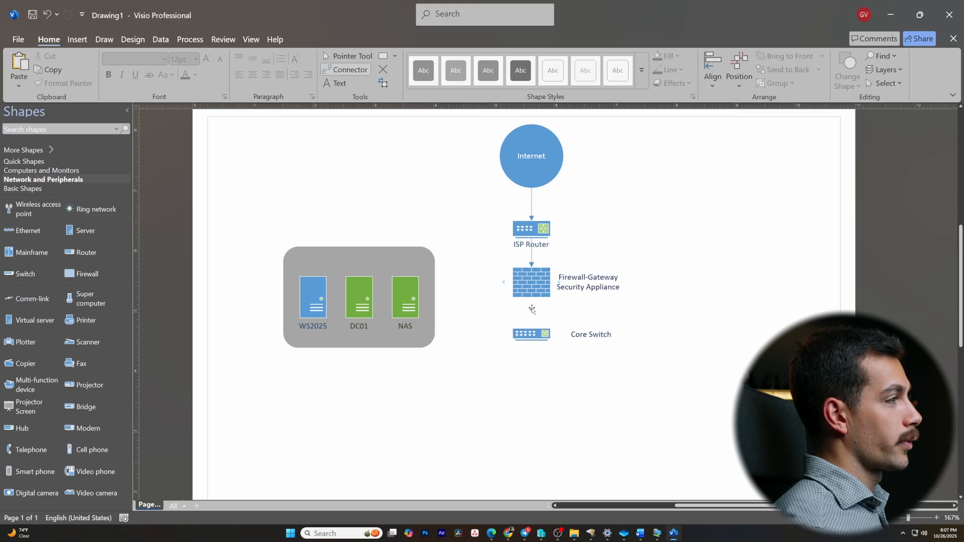
click(504, 335)
drag(504, 335, 452, 307)
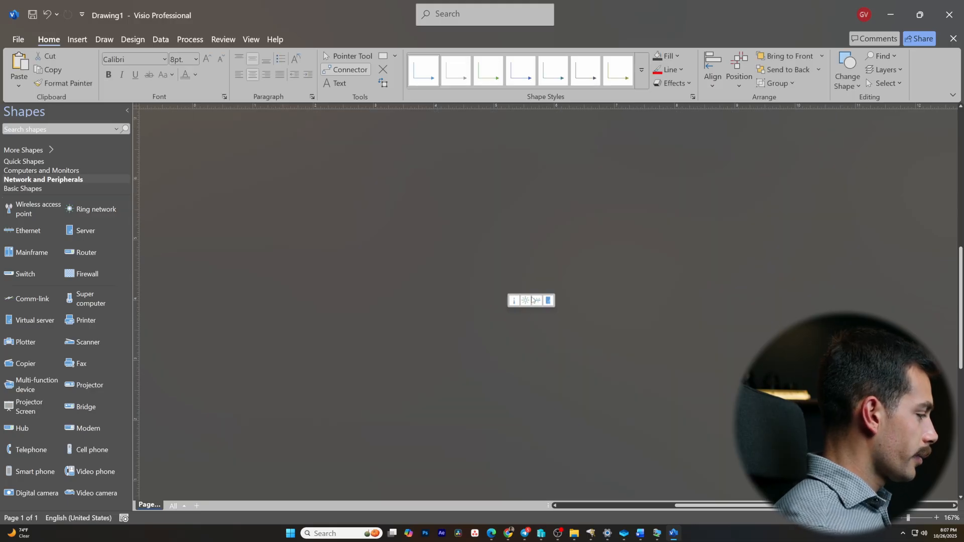
Place a wireless access point below the Core Switch, resize it to 0.571 in. square and label it "Wi-Fi AP".
click(532, 300)
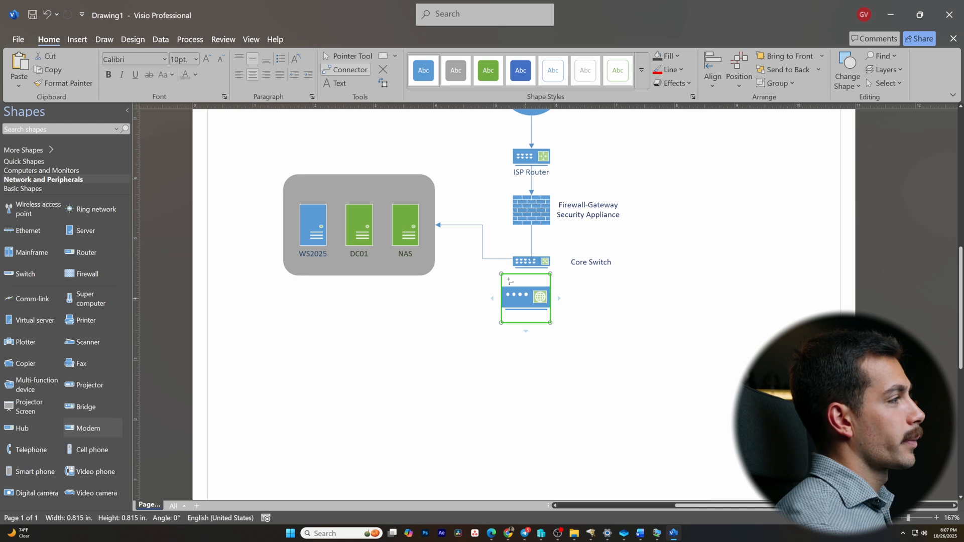
drag(501, 274, 513, 286)
drag(31, 209, 555, 281)
drag(501, 334, 520, 316)
double_click(534, 297)
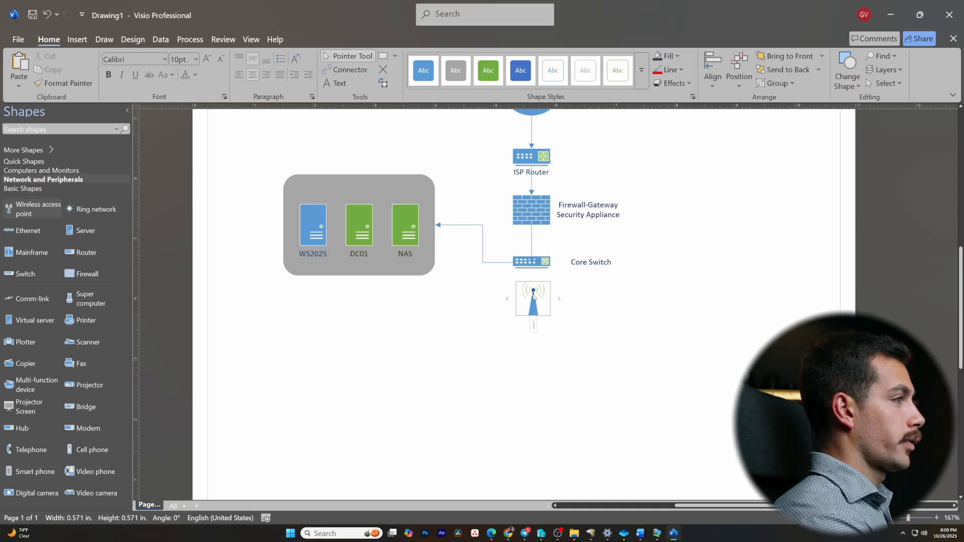
text(Wi-Fi AP)
click(519, 245)
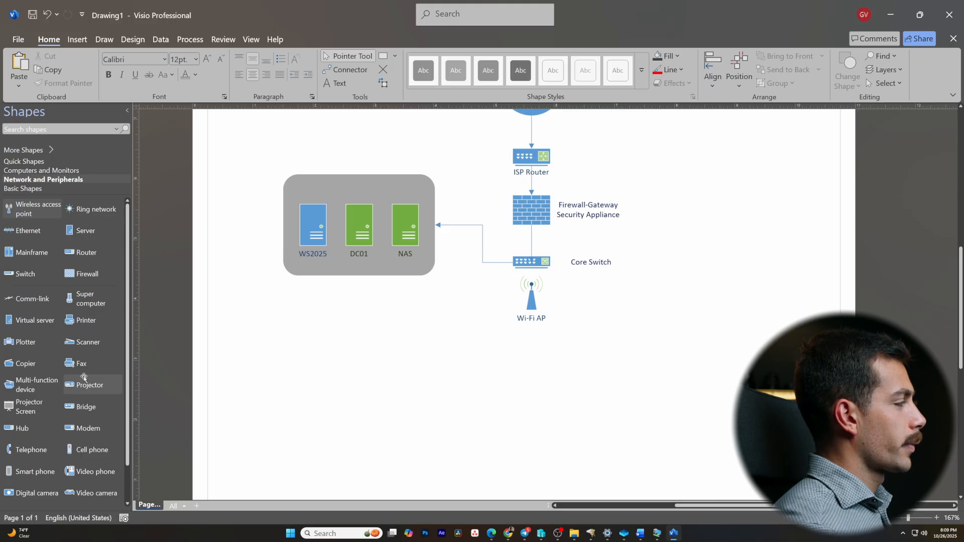
Place a bridge shape directly below the Core Switch, shrink it to 0.631 in. square and label it "Wi-Fi AP".
drag(85, 407, 542, 300)
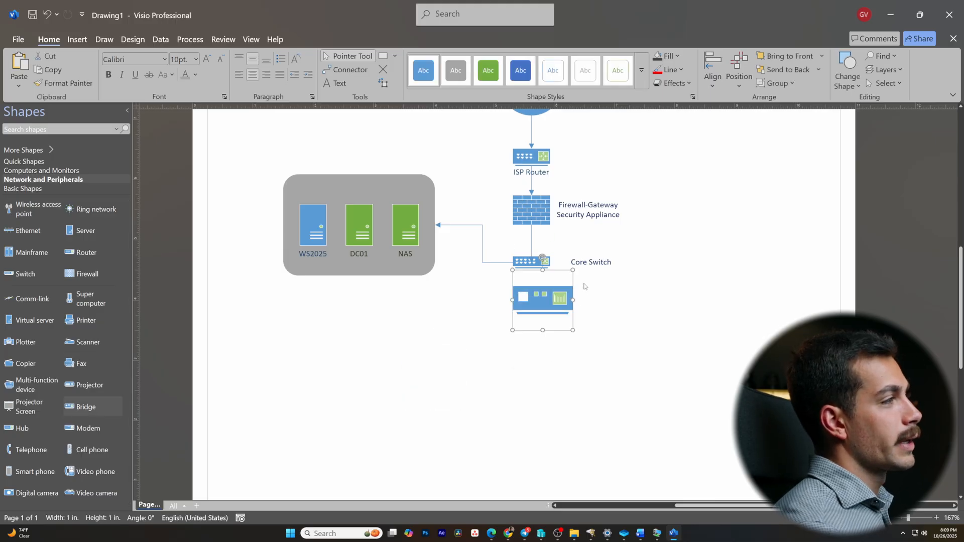
drag(574, 270, 543, 291)
click(596, 325)
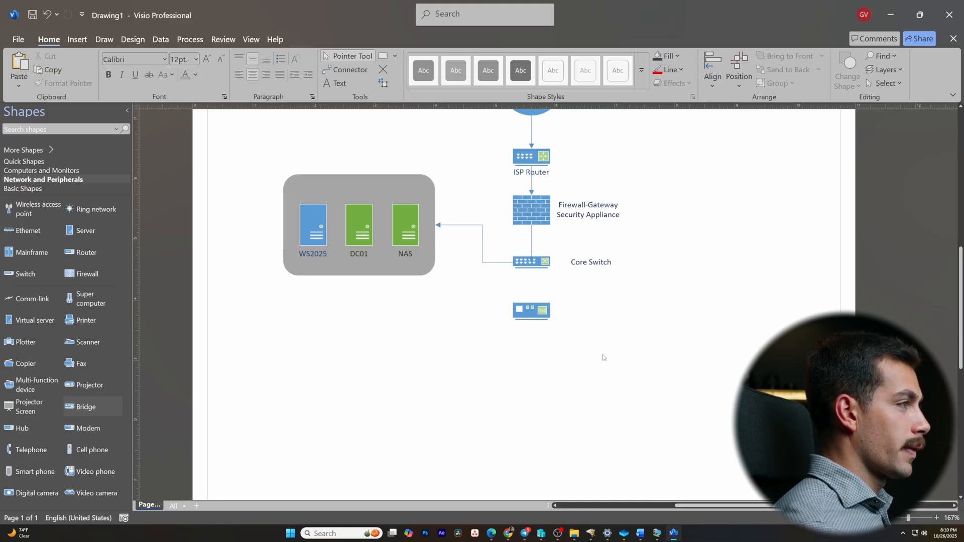
drag(541, 315, 536, 296)
Add a 0.631 in. wireless access point below and right of the bridge, and a 0.688 in. router below and left of it.
drag(30, 209, 607, 350)
drag(576, 320, 603, 354)
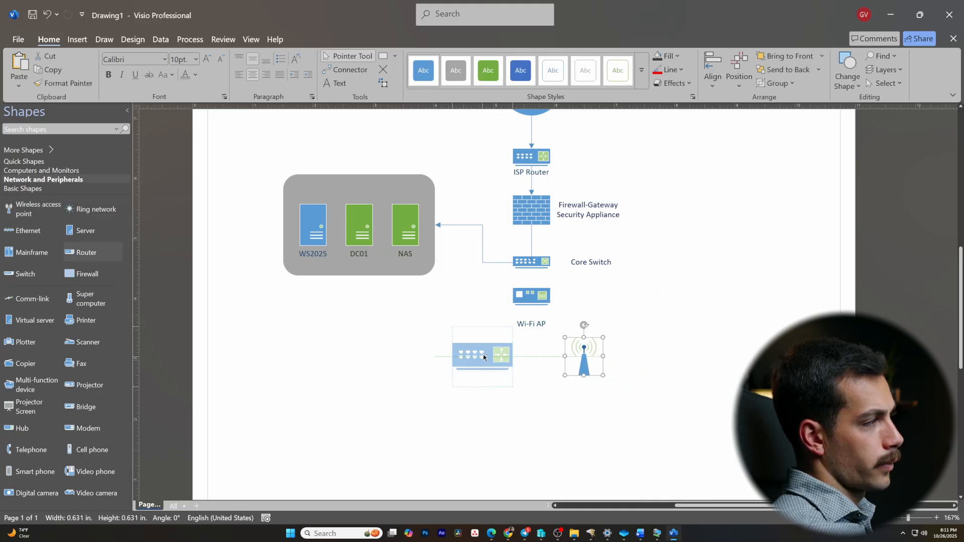
drag(460, 342, 464, 338)
drag(463, 338, 471, 346)
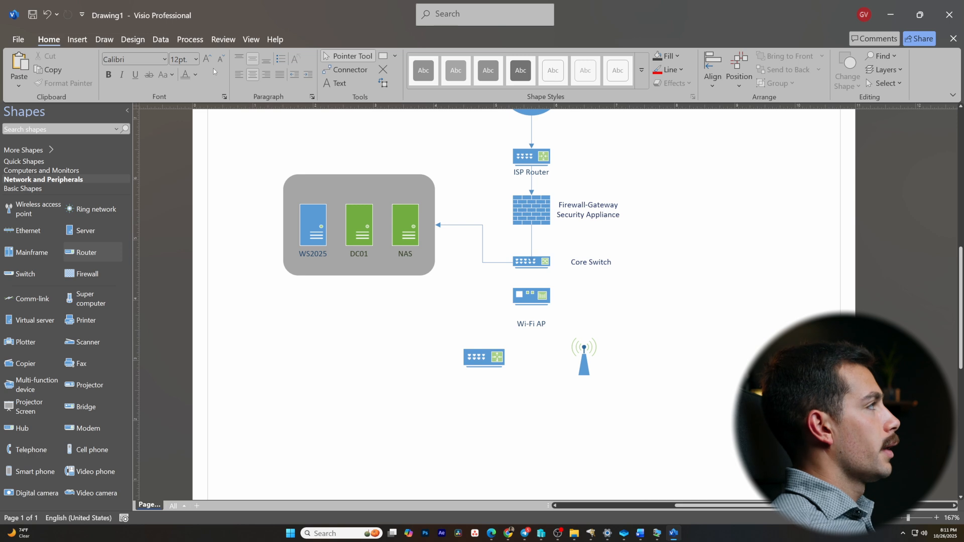
Move the bridge, the lower router and the wireless access point further down to leave connector space below the Core Switch.
click(347, 70)
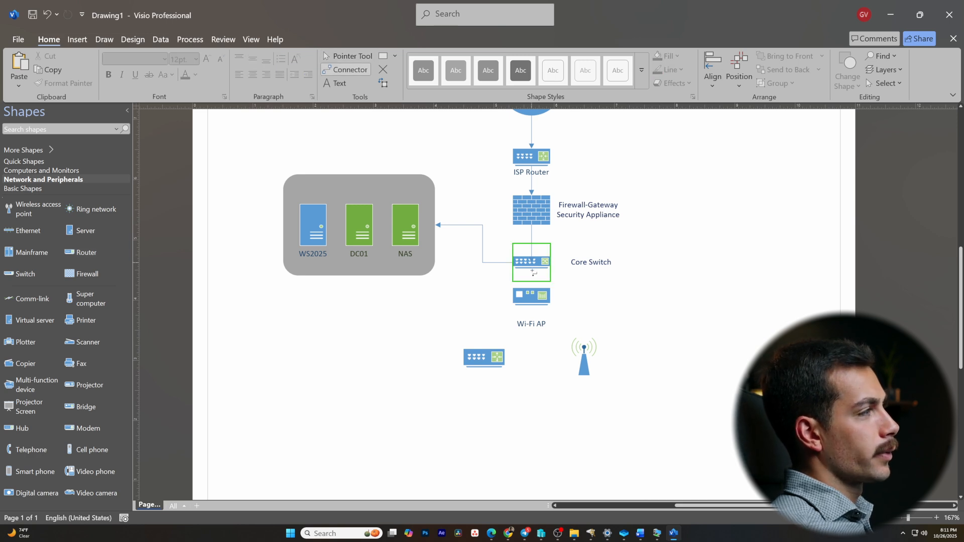
drag(532, 264, 526, 304)
click(350, 57)
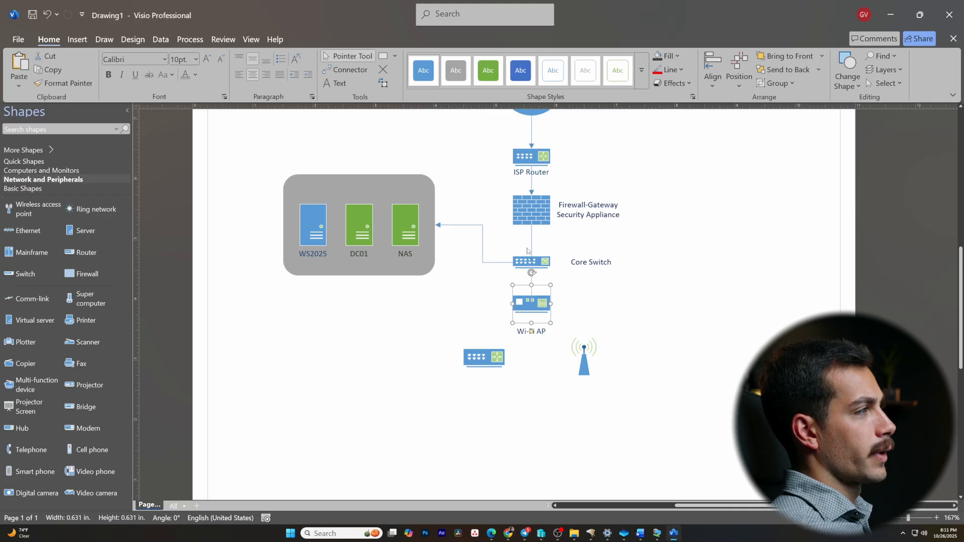
click(346, 70)
click(531, 264)
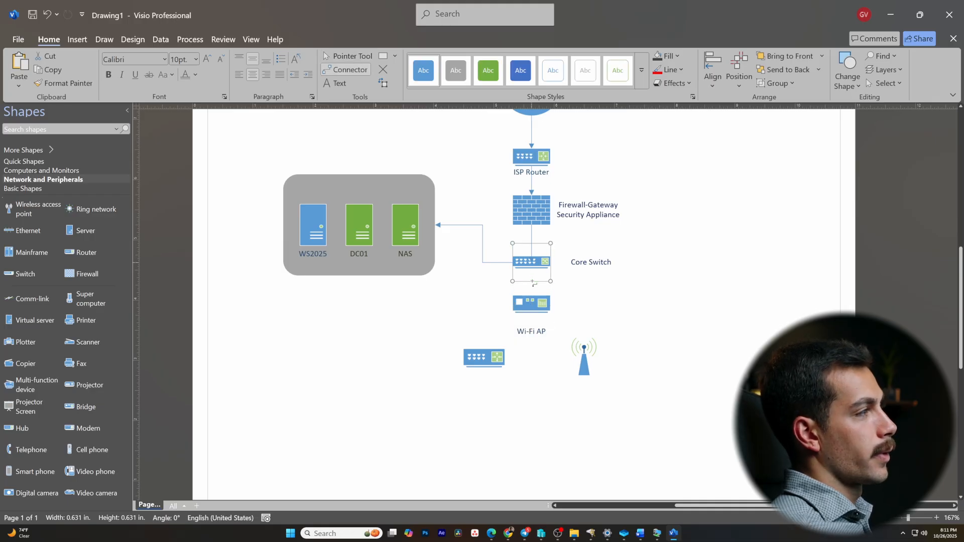
drag(531, 285, 533, 303)
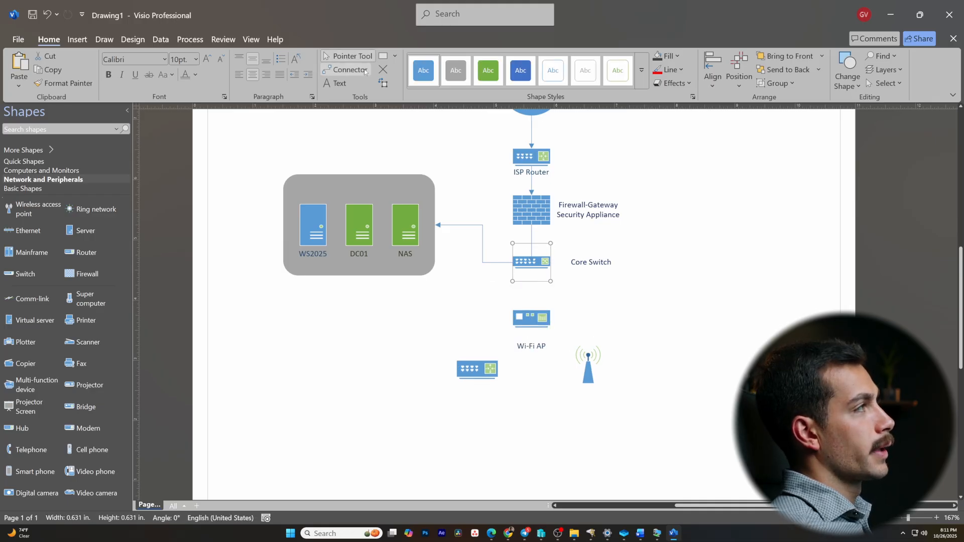
Connect the Core Switch to the bridge, and the bridge to both the lower router and the wireless access point.
click(365, 70)
mouse_move(531, 266)
mouse_down()
mouse_move(531, 371)
mouse_move(499, 372)
mouse_up()
drag(532, 327, 577, 371)
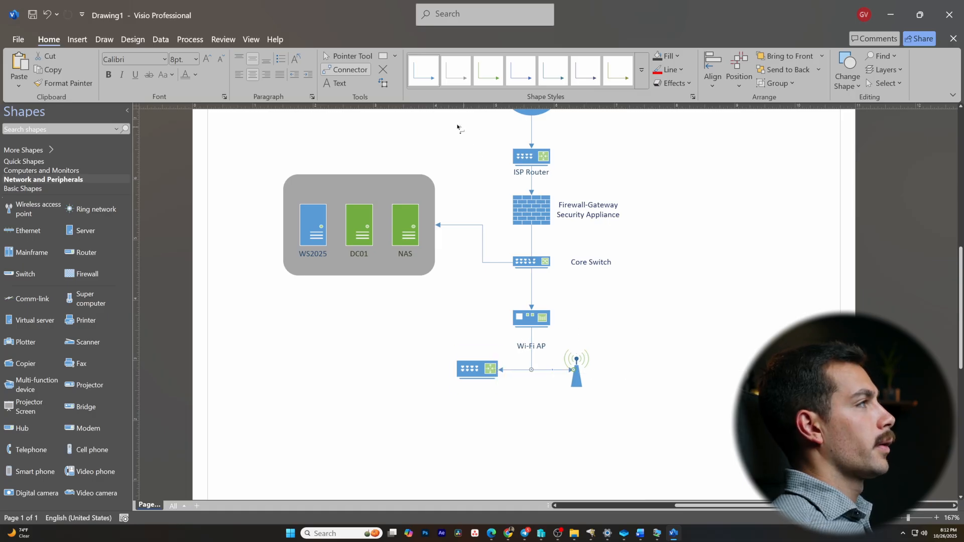
click(690, 398)
scroll(571, 322, up, 1)
click(497, 392)
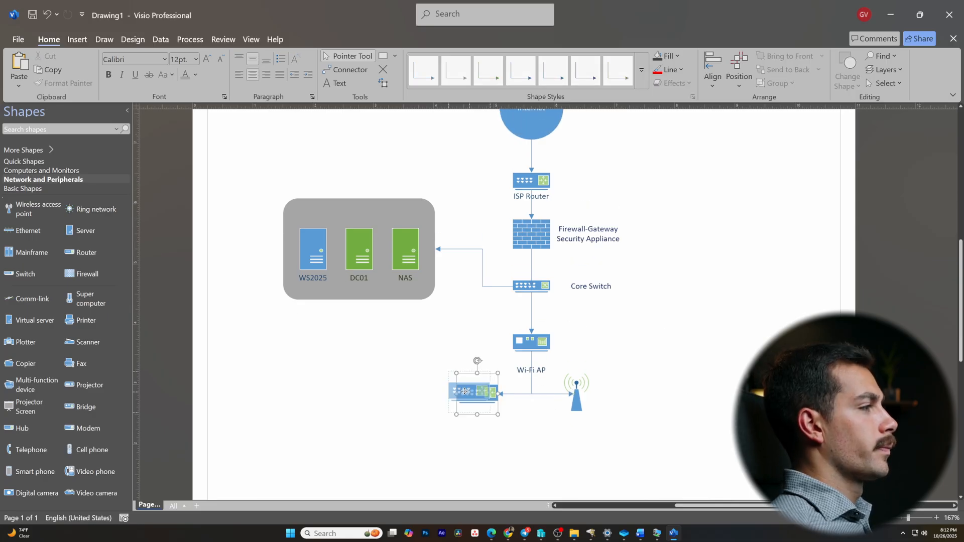
scroll(603, 255, down, 3)
scroll(578, 256, up, 2)
scroll(559, 257, down, 2)
key(alt)
scroll(558, 257, up, 3)
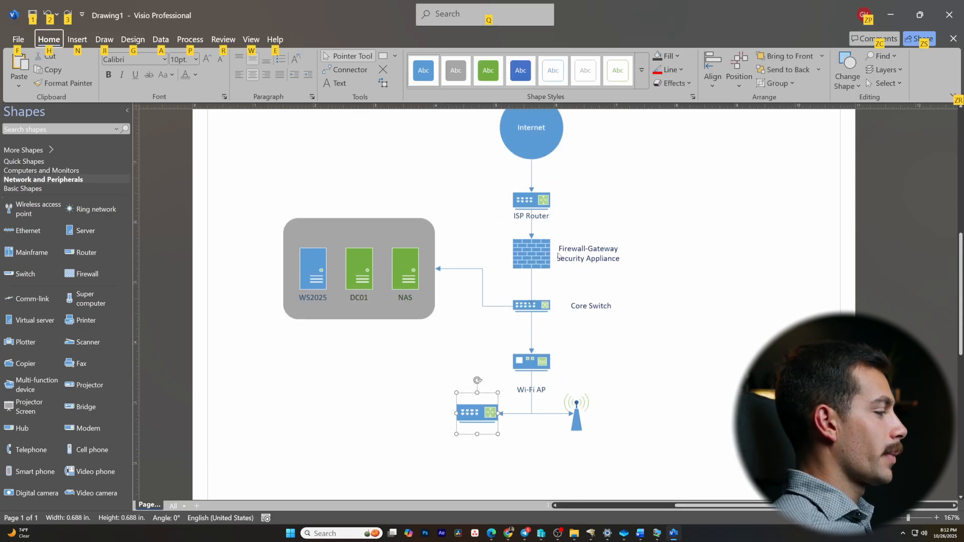
scroll(567, 234, down, 1)
scroll(567, 235, up, 1)
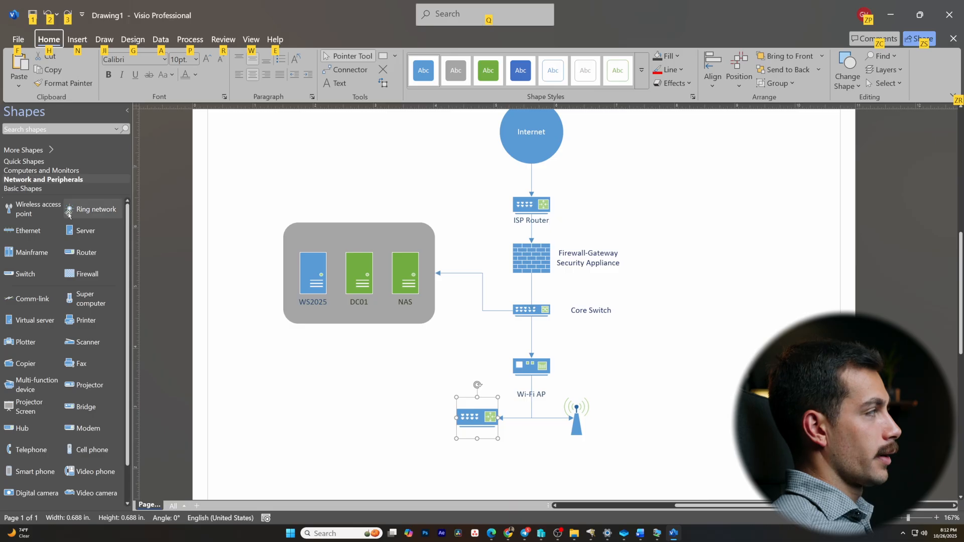
scroll(55, 332, down, 1)
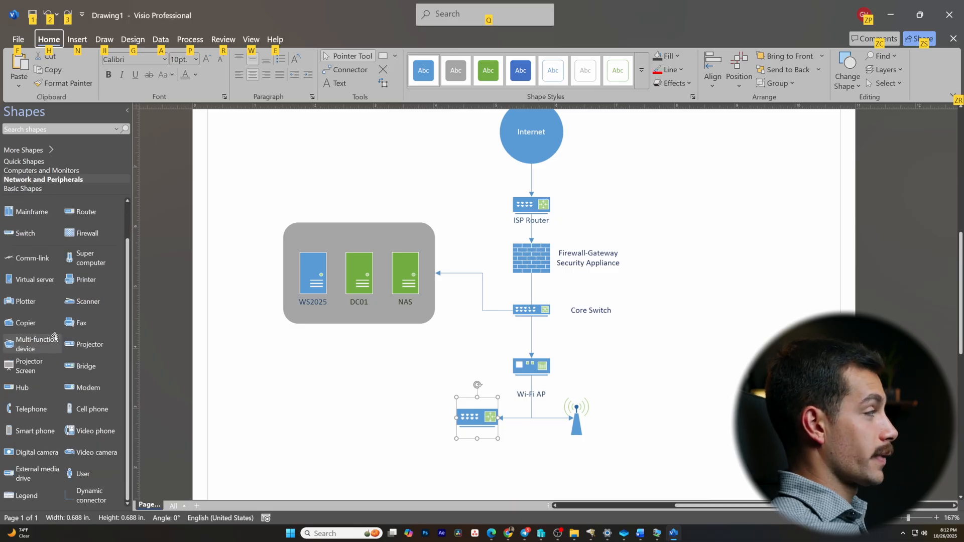
scroll(54, 336, up, 1)
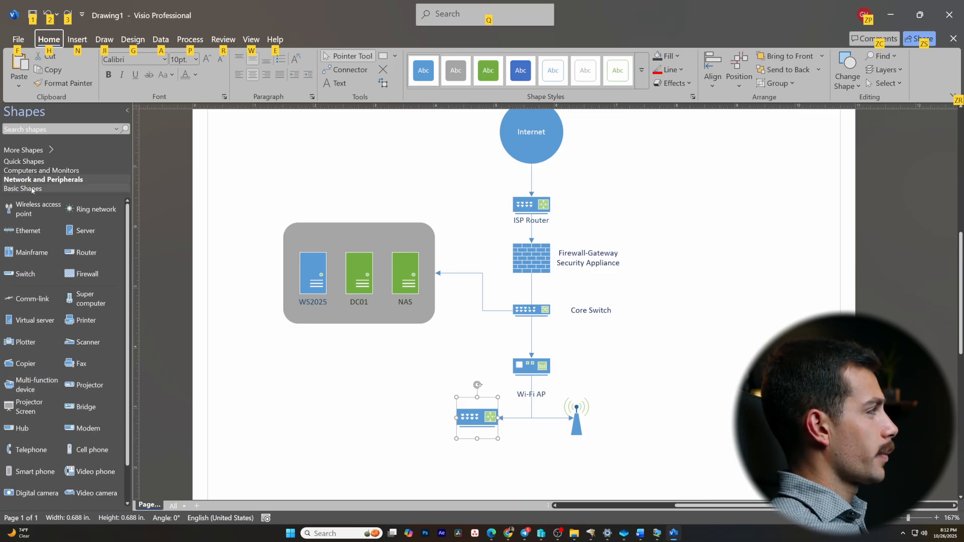
Paste a copy of the grey rectangle right of the firewall column, rotated -90° and resized to 2.982 by 1.988 in.
click(341, 238)
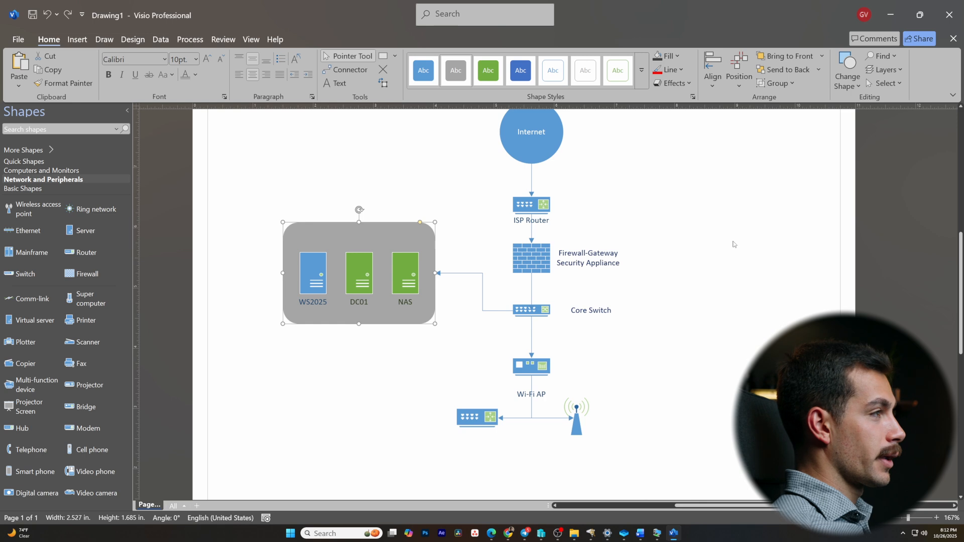
key(ctrl+v)
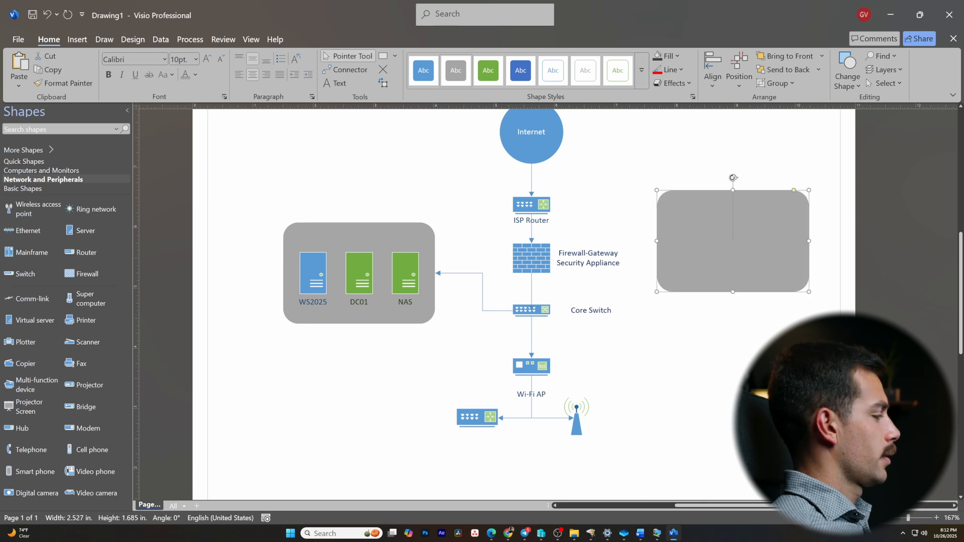
drag(734, 177, 816, 257)
drag(803, 348, 801, 345)
drag(783, 332, 773, 402)
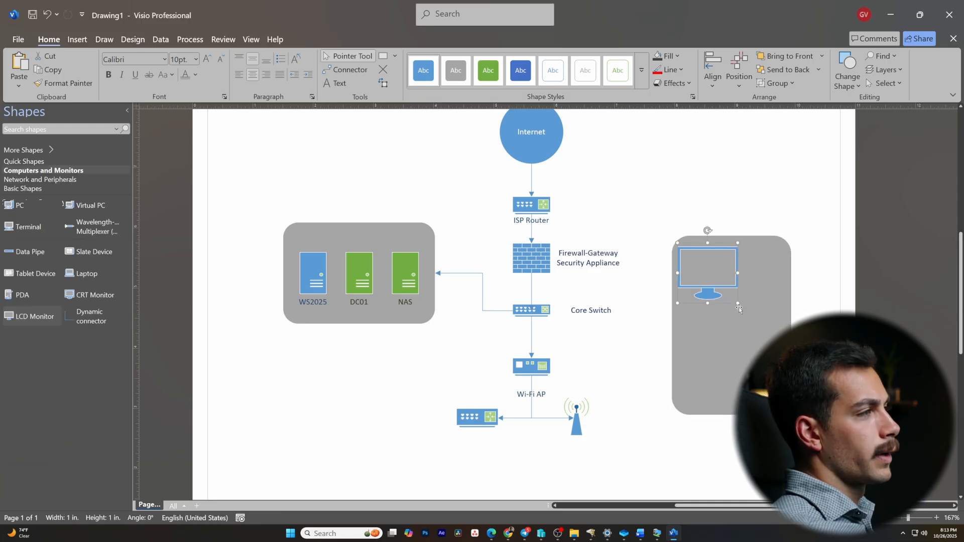
Fit the LCD monitor into the new grey rectangle's upper-left corner at 0.631 in. square and label it "PC03 Wireless" on two lines.
drag(739, 305, 716, 281)
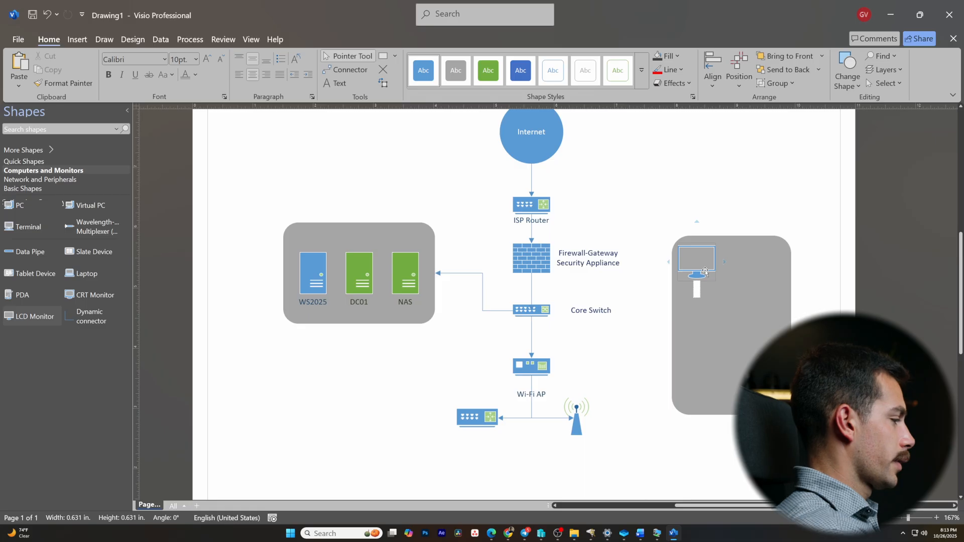
text(PC03)
key(Return)
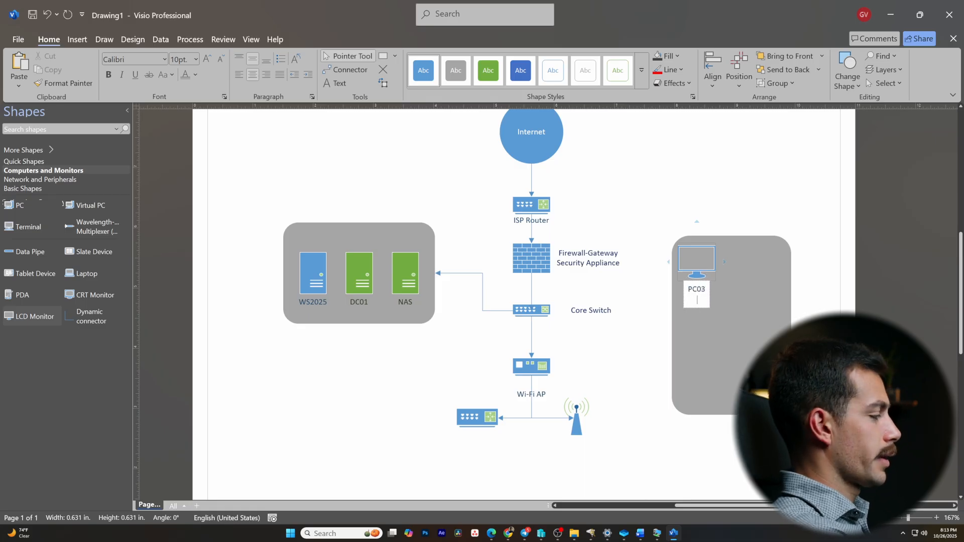
text(Wireless)
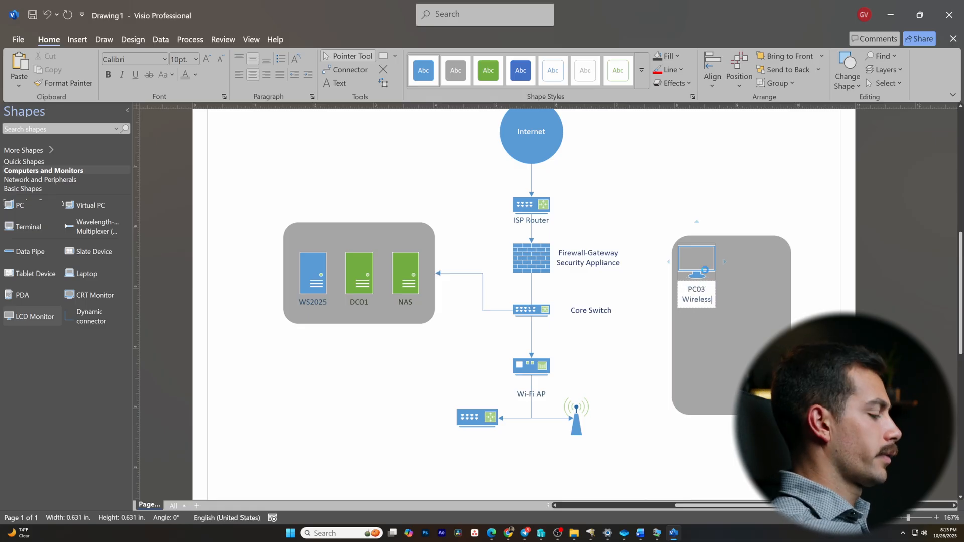
click(703, 268)
Add a laptop labelled "Laptop" beside PC03 and a printer labelled "Network Printer" below them in the grey rectangle.
drag(87, 273, 759, 275)
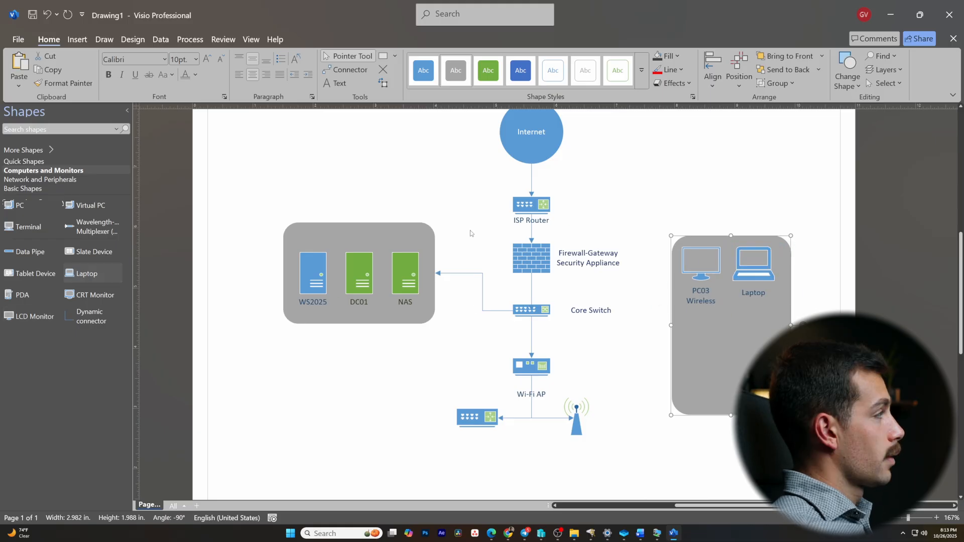
click(26, 180)
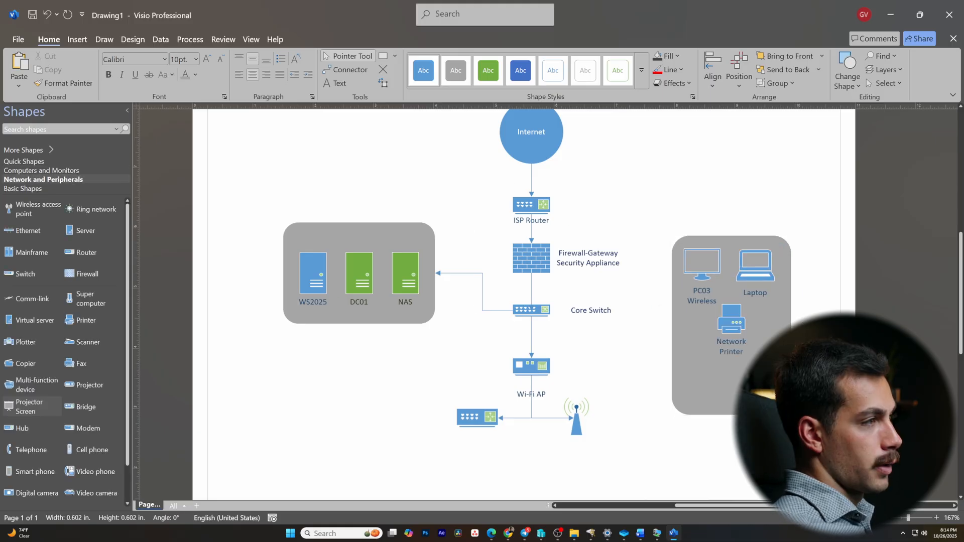
click(823, 351)
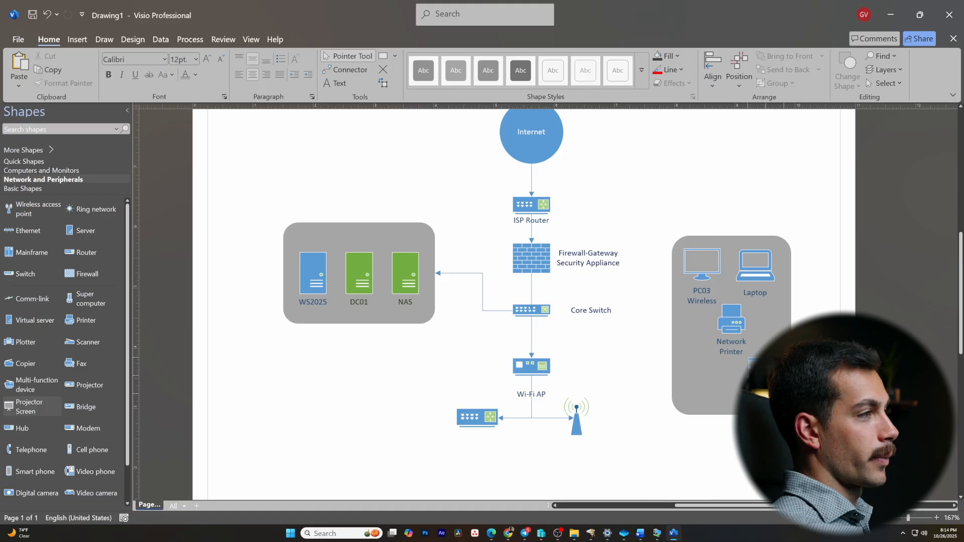
double_click(706, 377)
Add a text box 1 by 0.25 in. above the right grey rectangle and start its heading with "O".
click(724, 223)
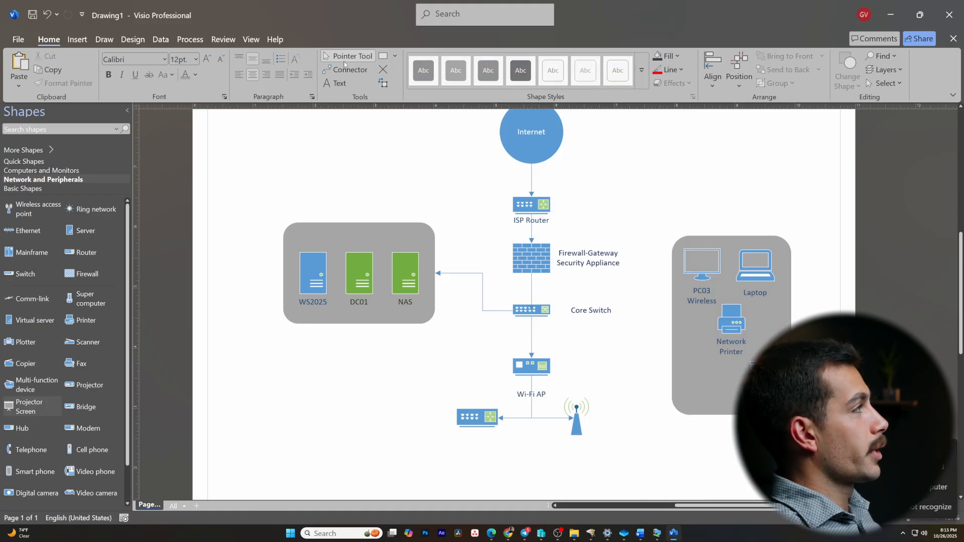
click(332, 86)
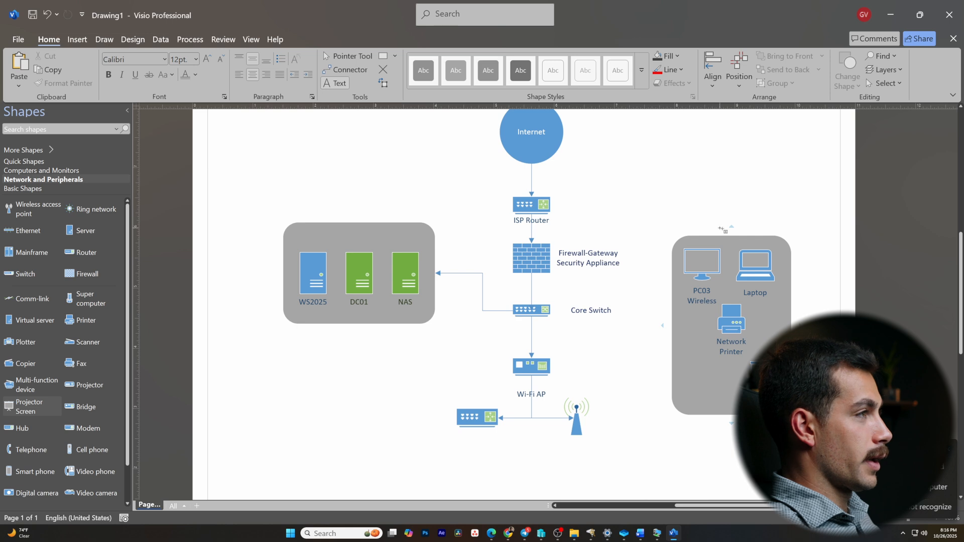
drag(703, 222, 760, 235)
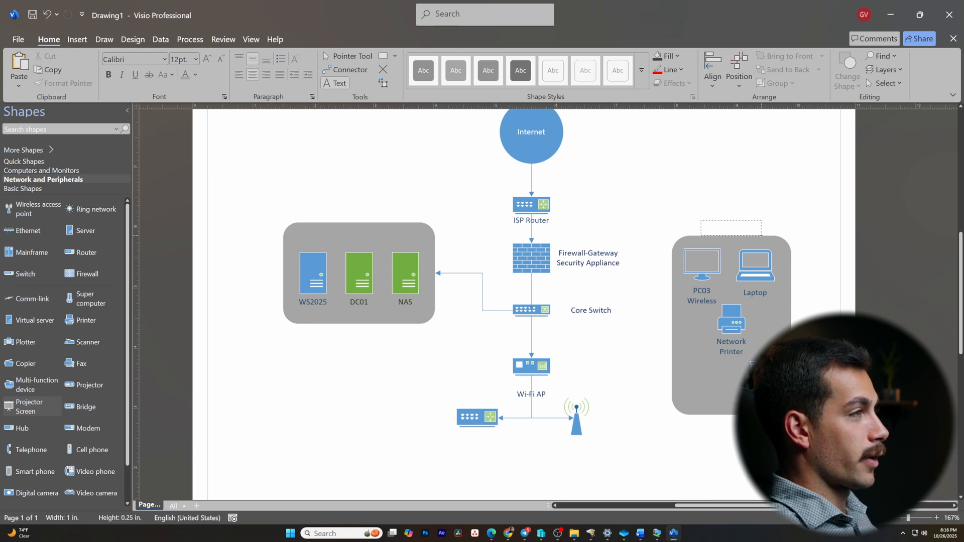
text(O)
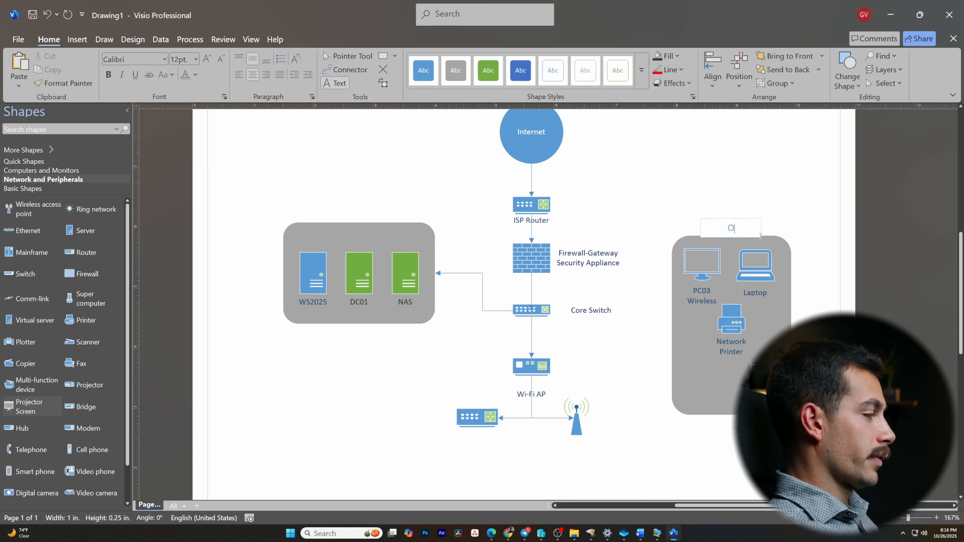